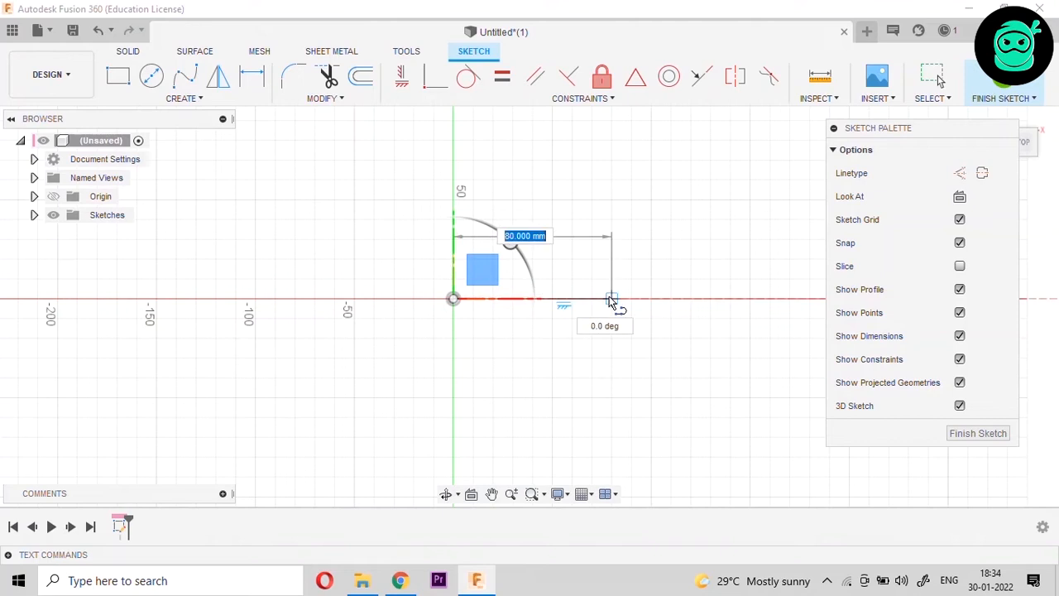
- Draw a 140 mm horizontal line from the origin along the red axis
type("0.")
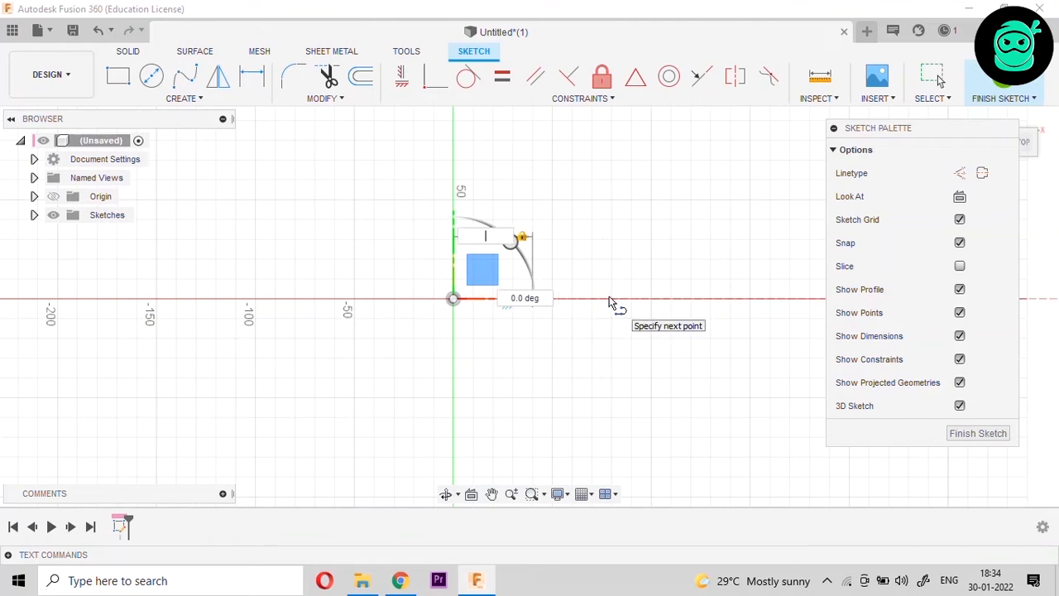
type("0")
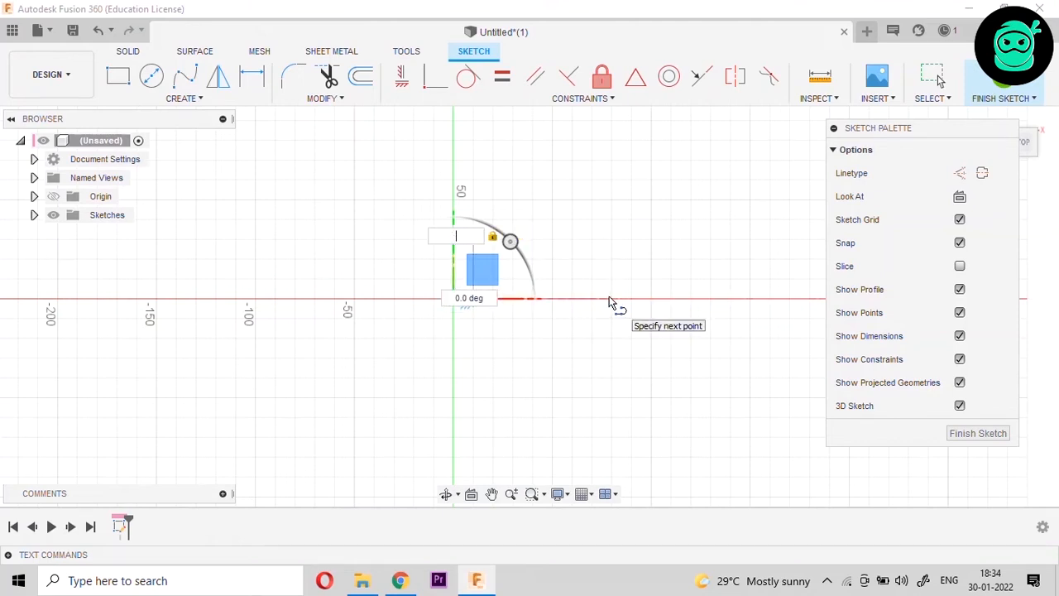
type("0")
key("Return")
key("Escape")
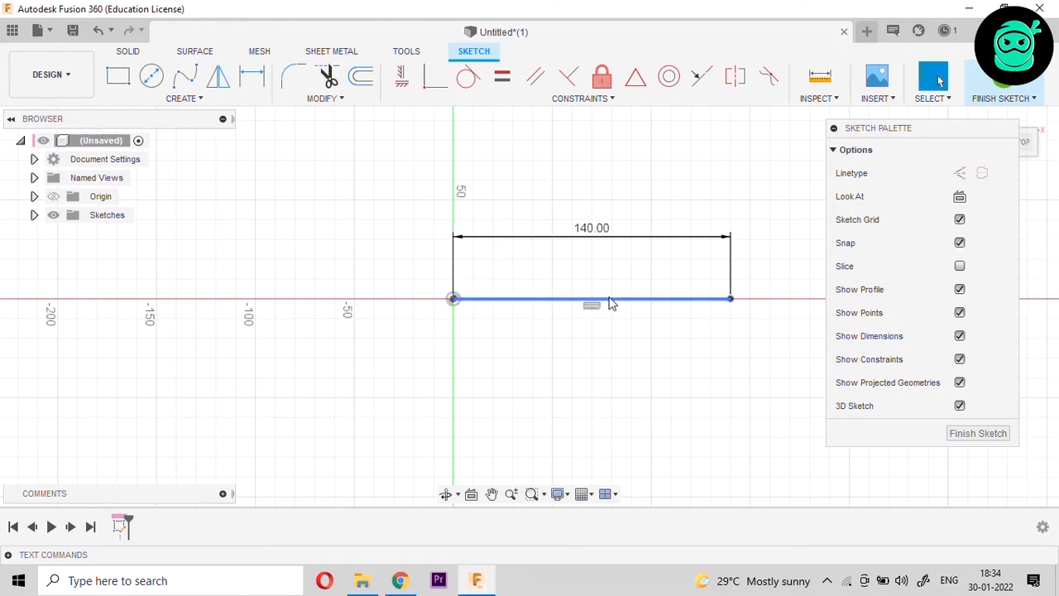
- Draw a 50 mm vertical line up from the origin
left_click(184, 102)
left_click(190, 123)
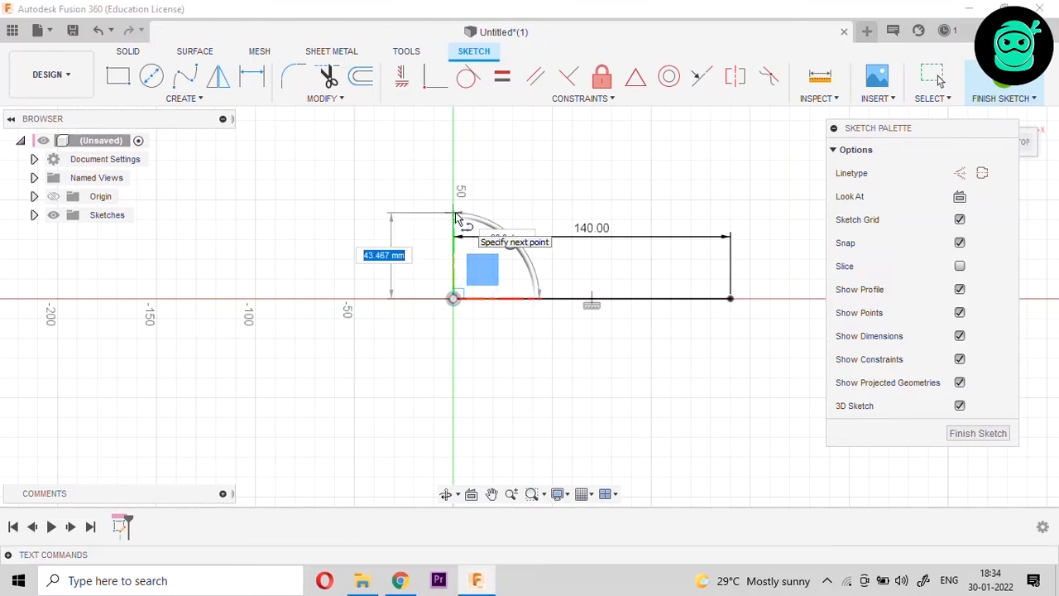
type("50")
key("Return")
key("Escape")
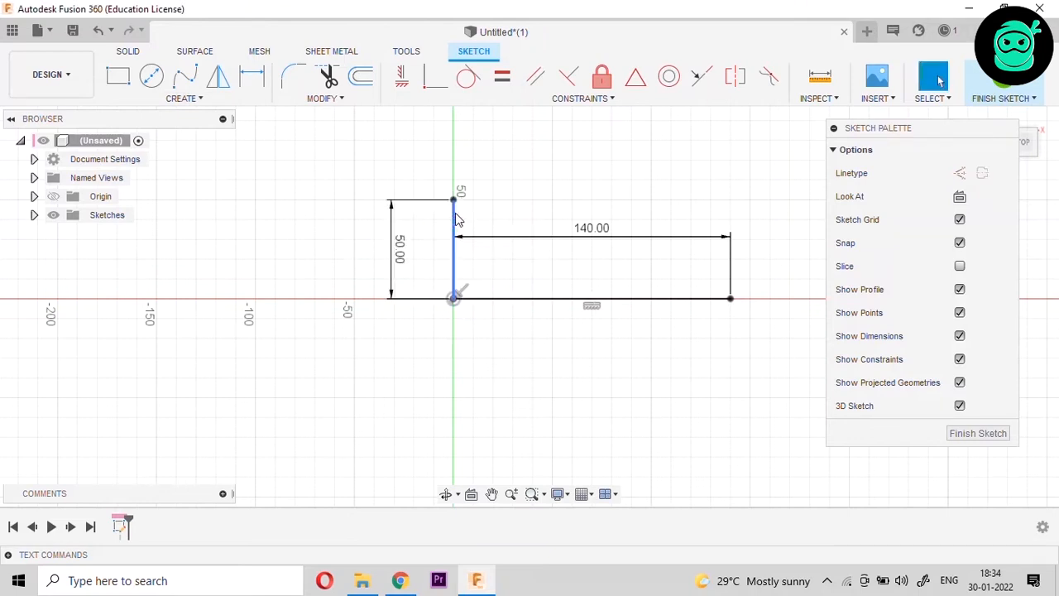
- Close the triangle with a line from the top of the vertical line to the far end of the horizontal line
left_click(192, 100)
left_click(186, 113)
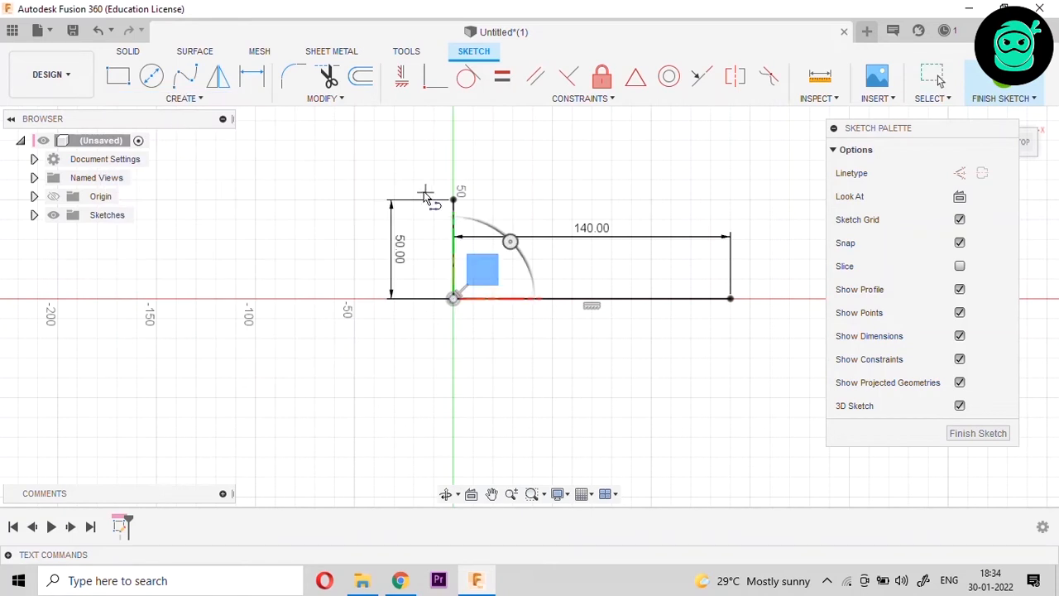
left_click(457, 202)
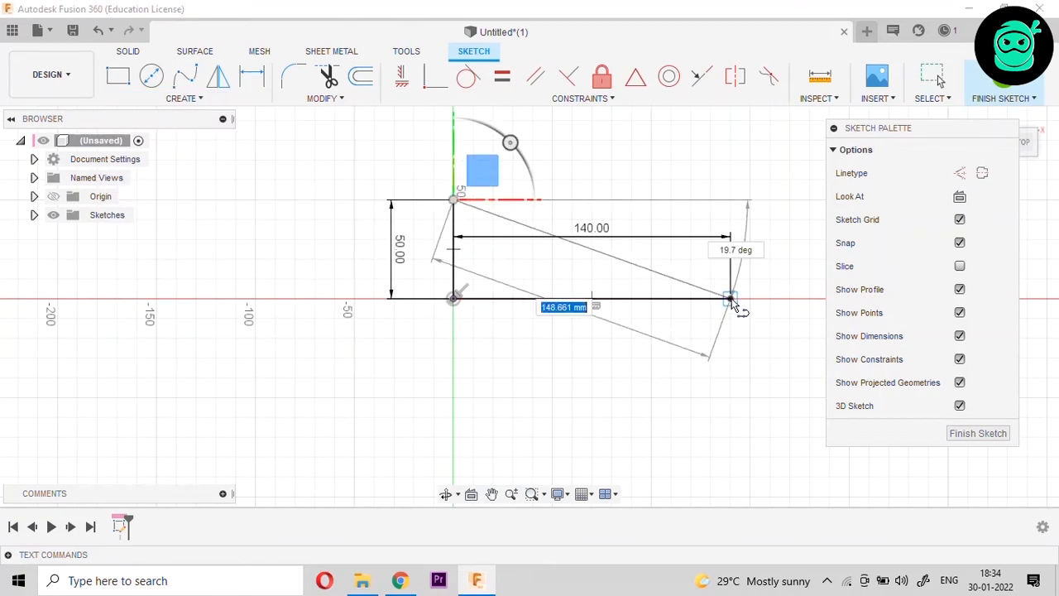
left_click(730, 298)
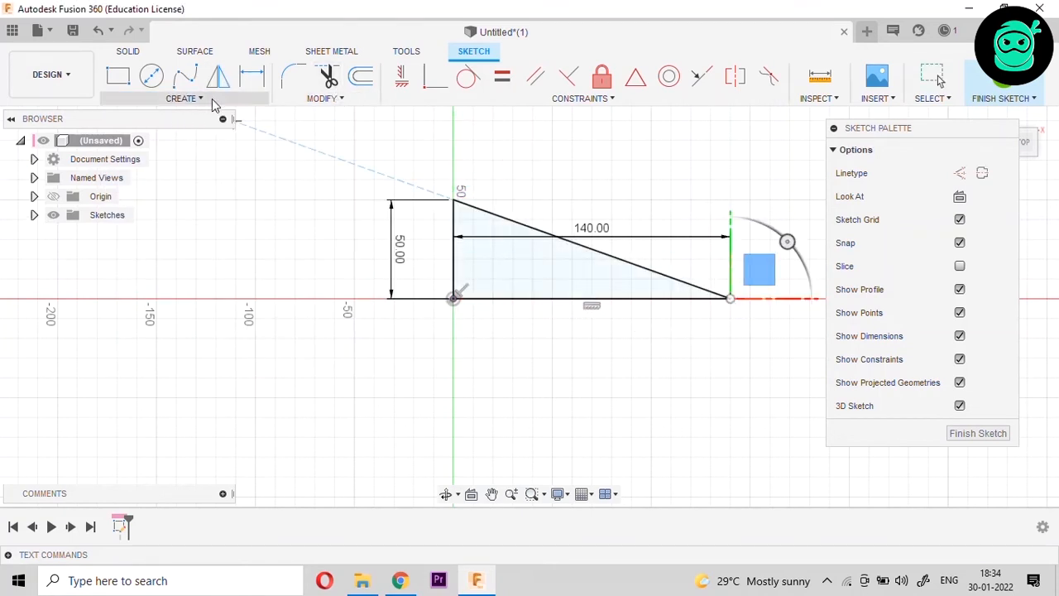
- Mirror the sloped line and the vertical line about the 140 mm horizontal line
left_click(217, 76)
left_click(631, 272)
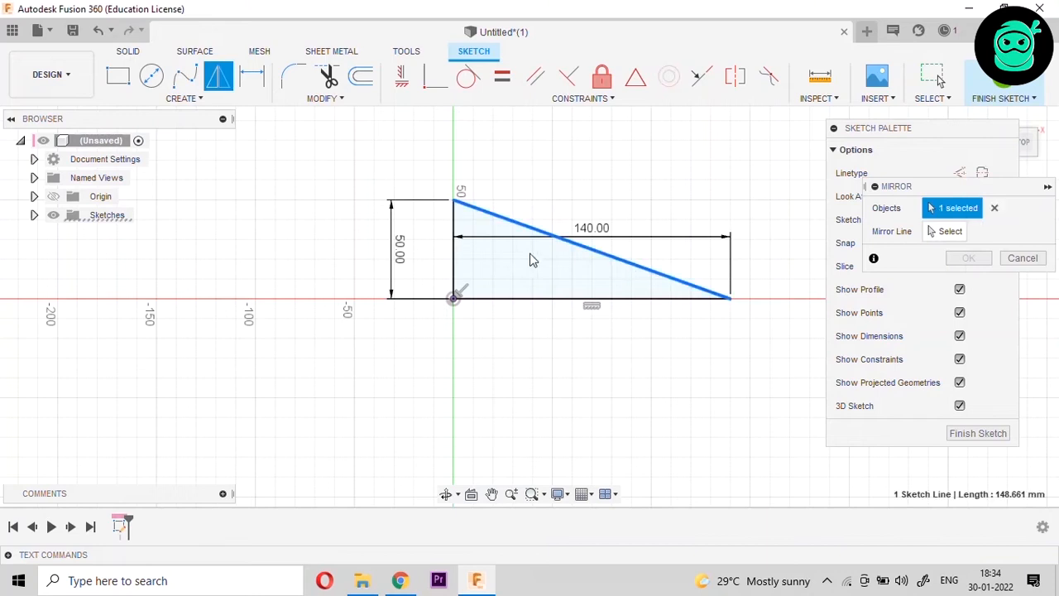
left_click(455, 247)
left_click(960, 233)
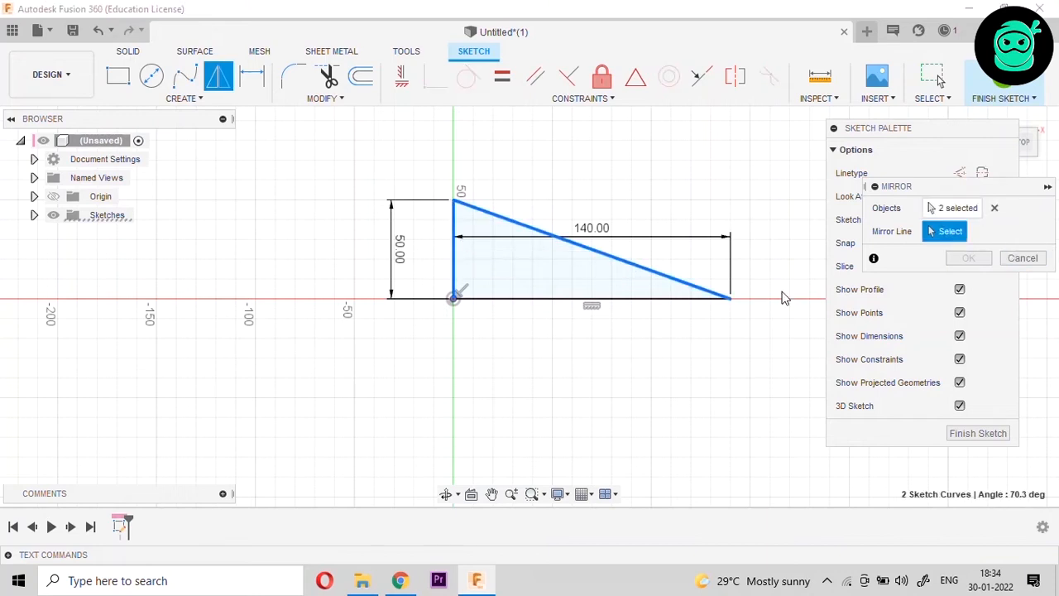
left_click(624, 300)
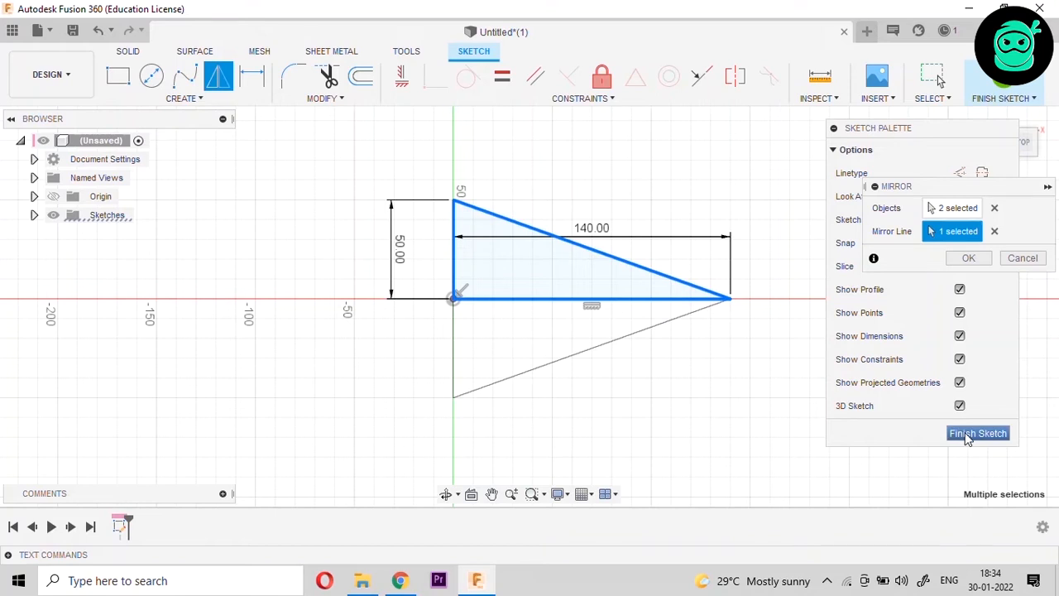
left_click(967, 258)
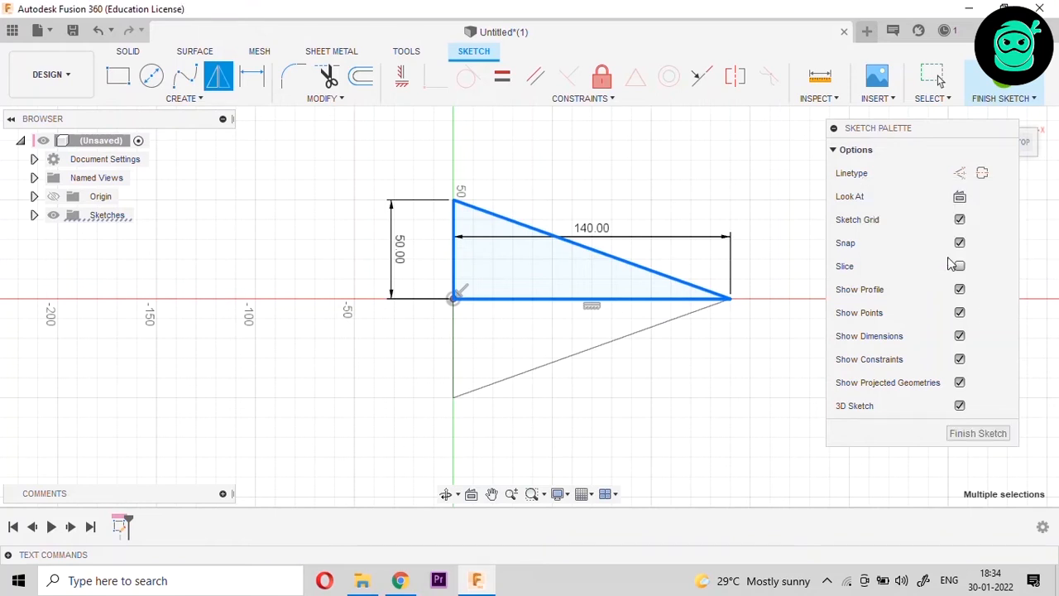
- Create a full circular pattern of the two sloped lines around the origin with a quantity of 4
scroll(420, 437, "down", 3)
left_click(184, 98)
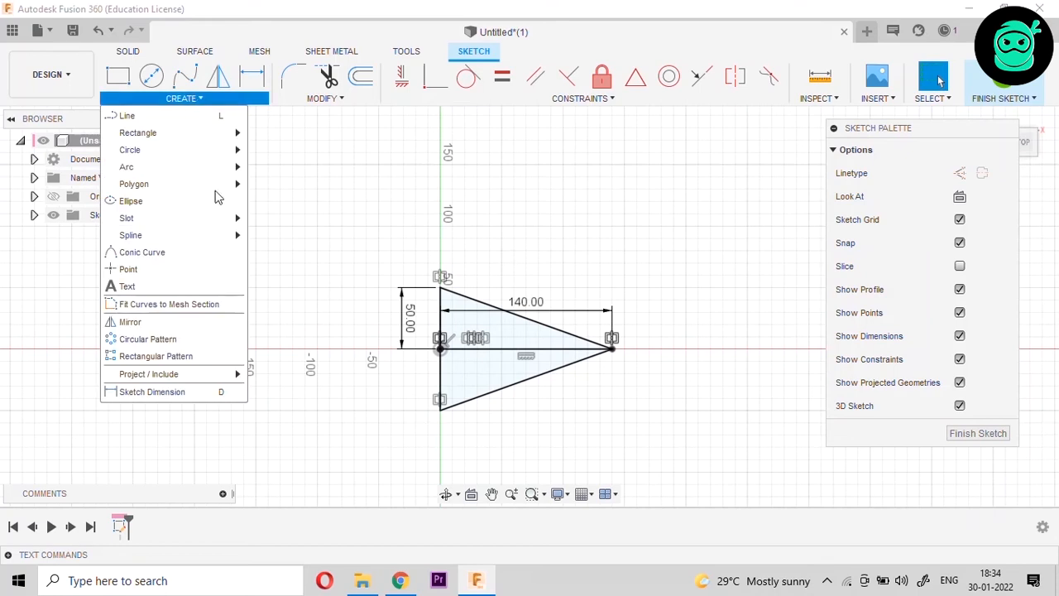
left_click(147, 339)
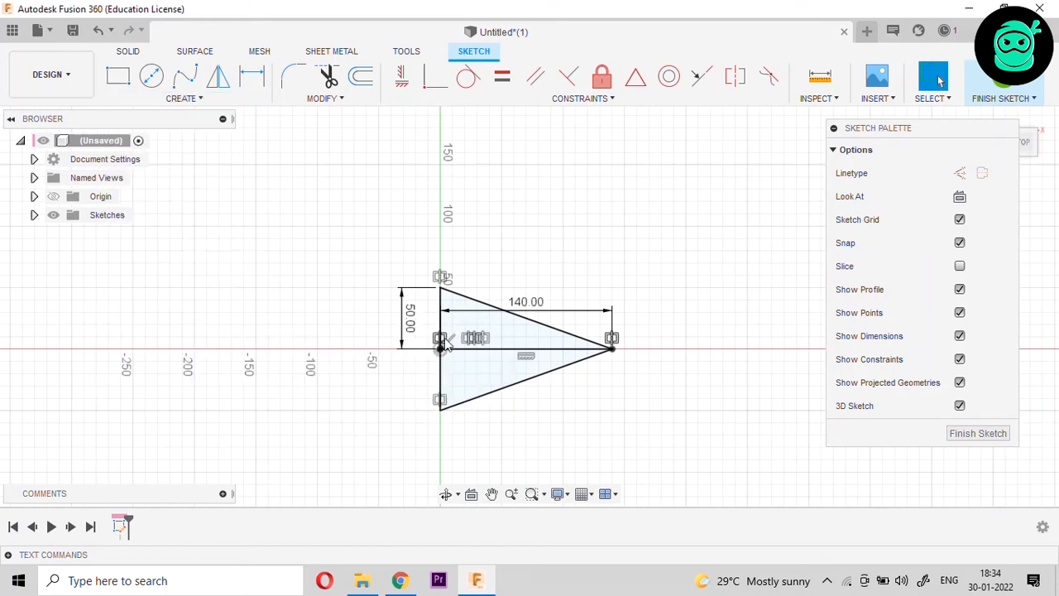
left_click(538, 323)
left_click(565, 369)
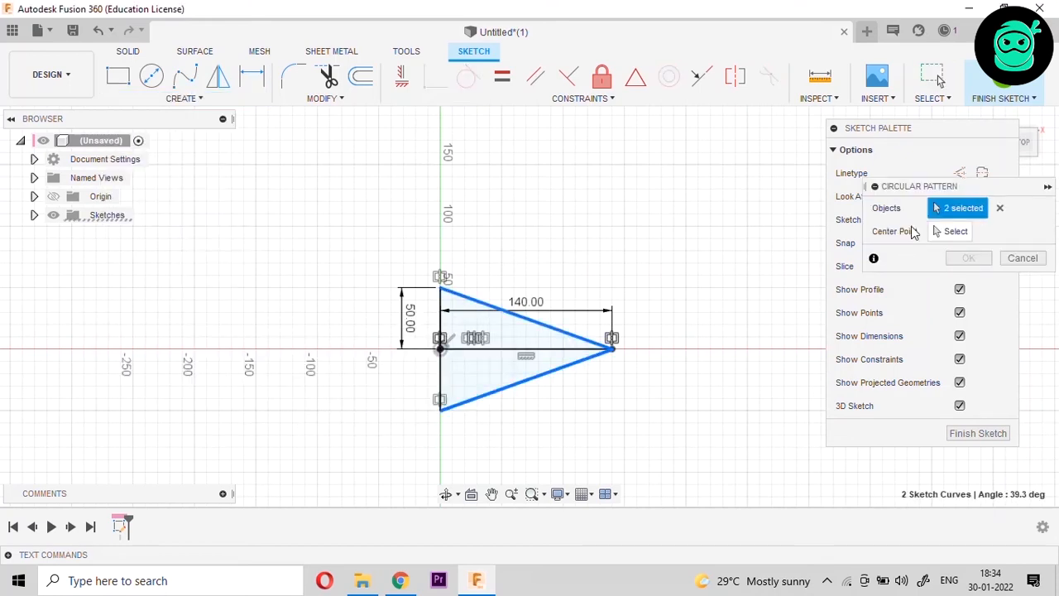
left_click(914, 231)
left_click(438, 350)
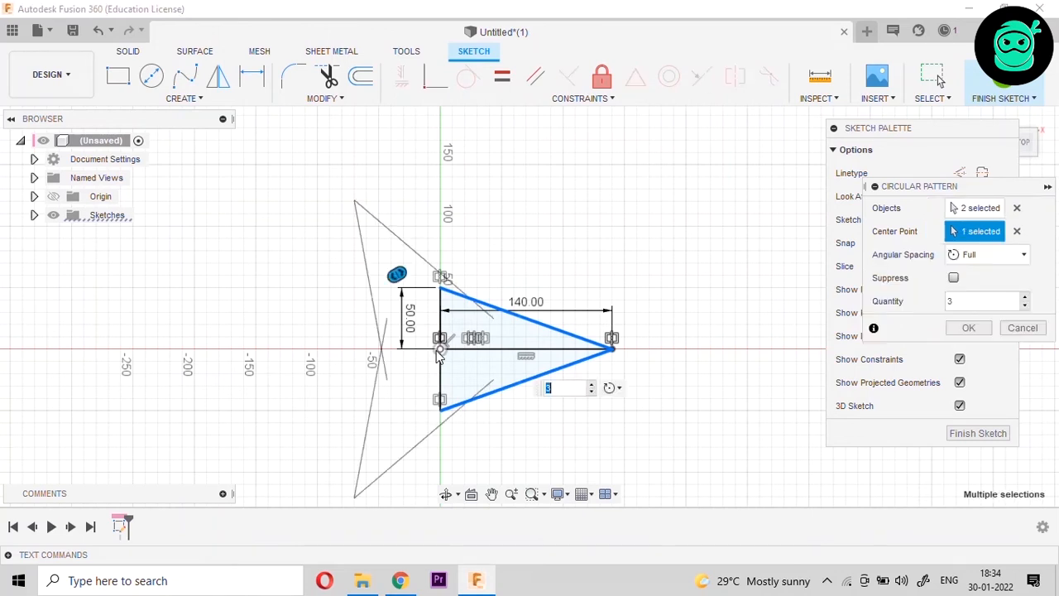
type("4")
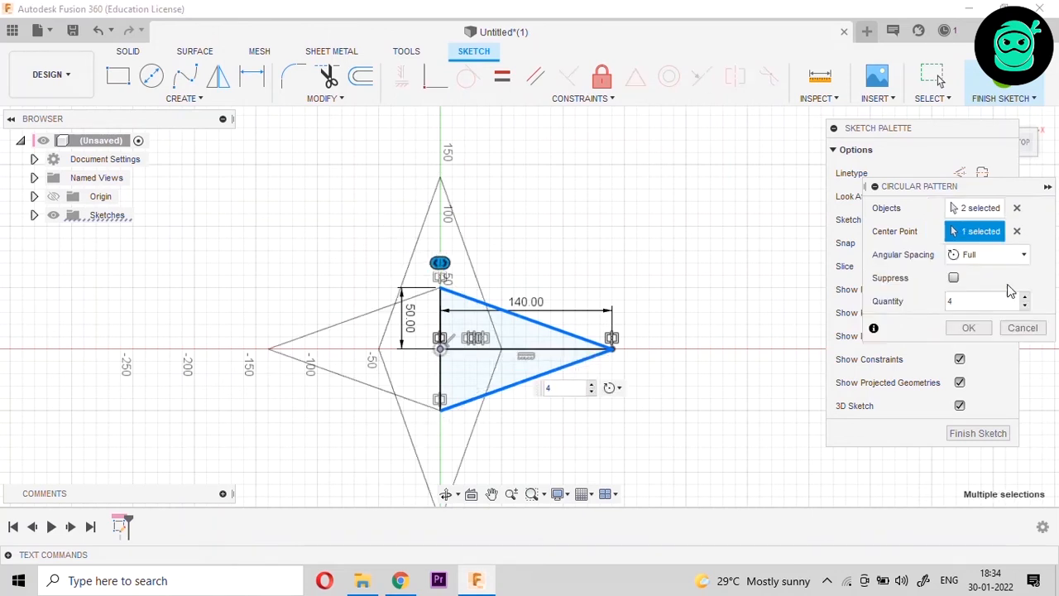
left_click(974, 327)
- Trim all interior line segments to leave only the four-pointed star outline, and finish the sketch
scroll(364, 343, "up", 3)
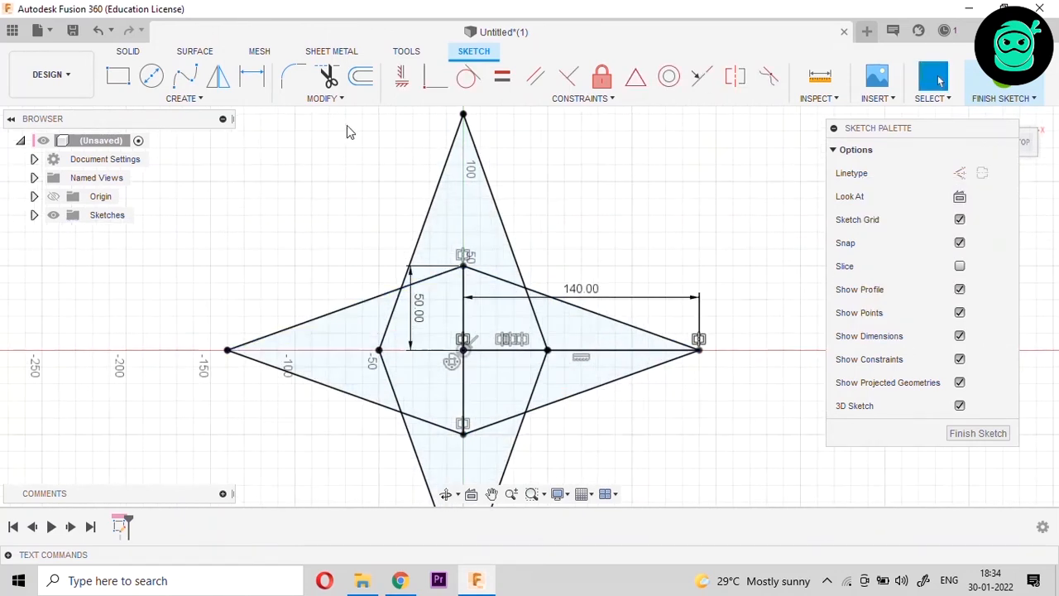
left_click(328, 79)
left_click(471, 270)
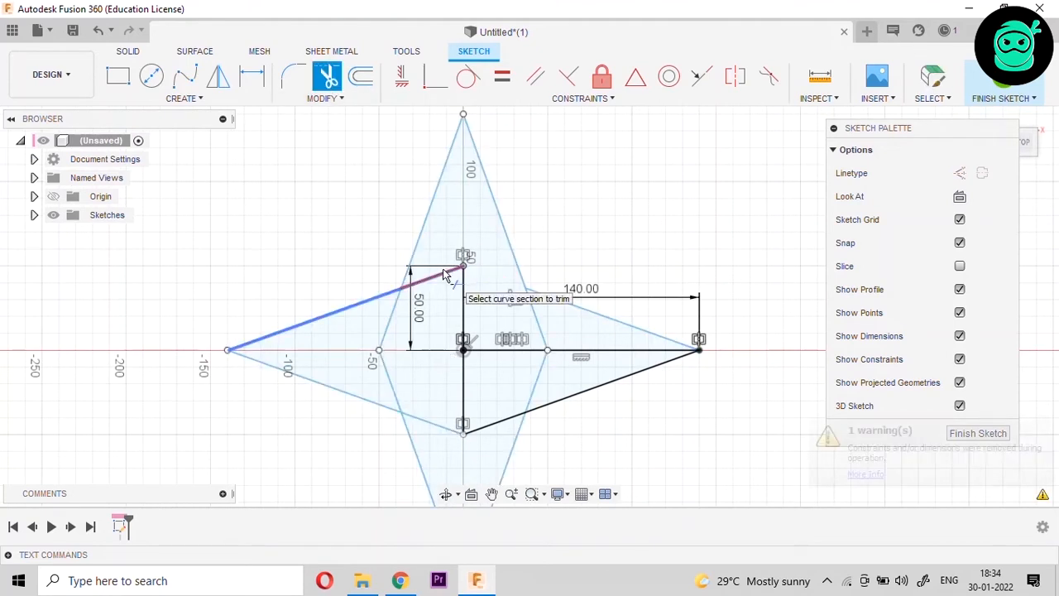
left_click(445, 273)
left_click(385, 337)
left_click(386, 368)
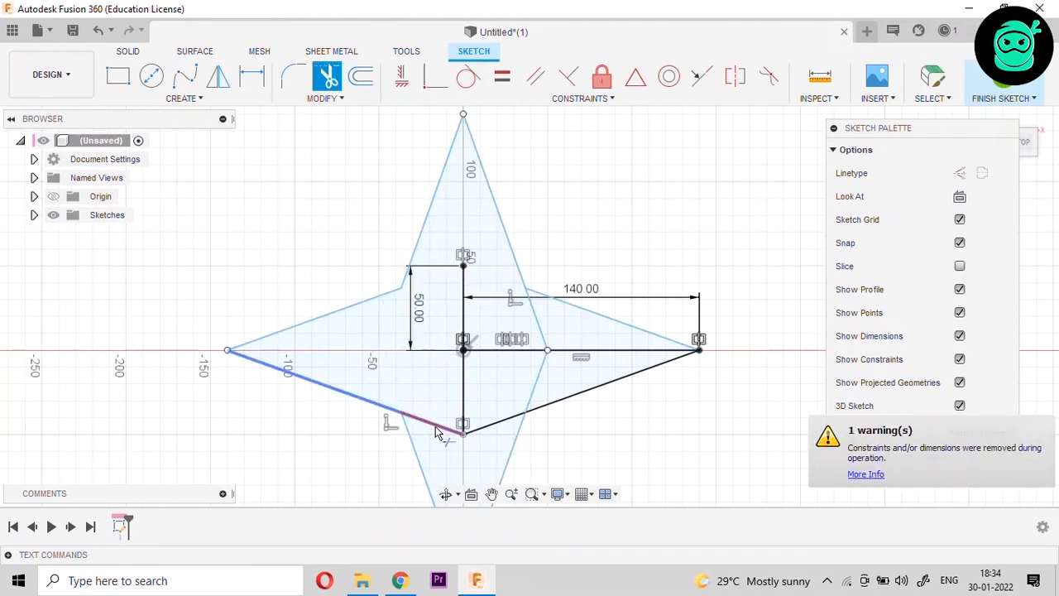
left_click(553, 400)
left_click(570, 351)
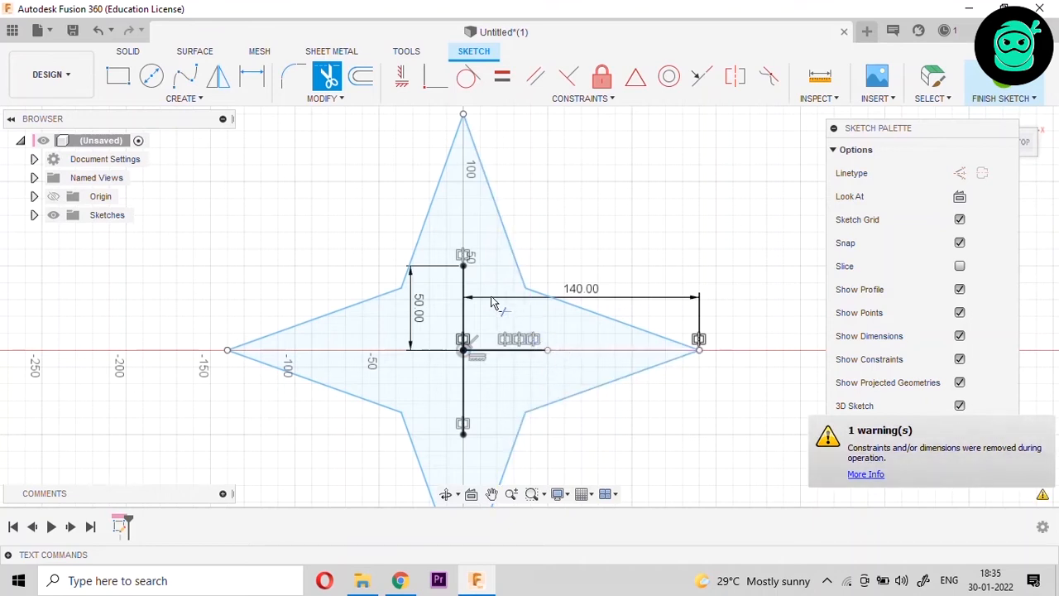
left_click(462, 317)
left_click(494, 352)
scroll(427, 211, "down", 5)
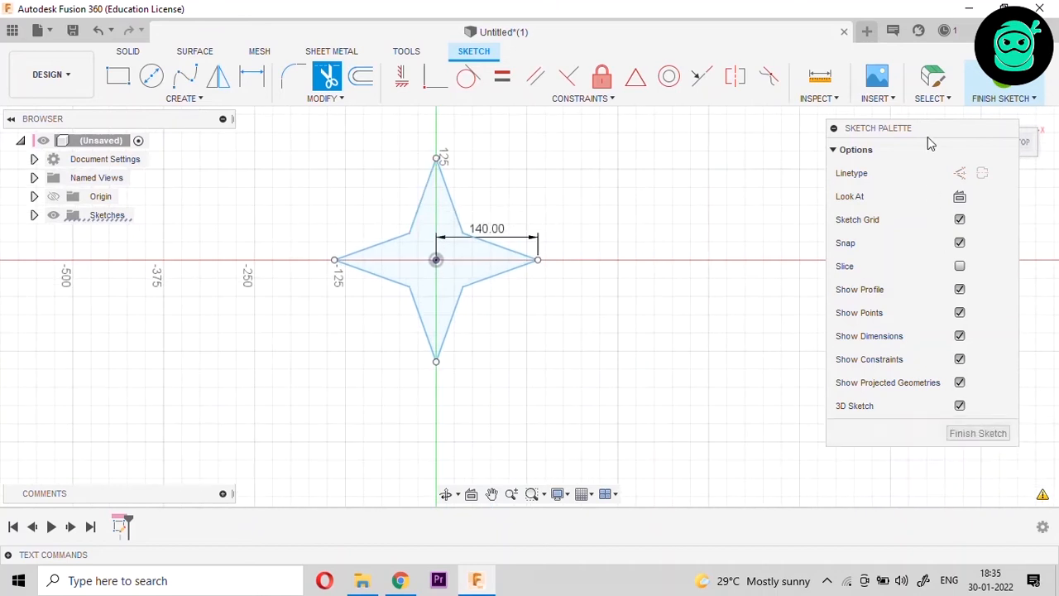
left_click(978, 432)
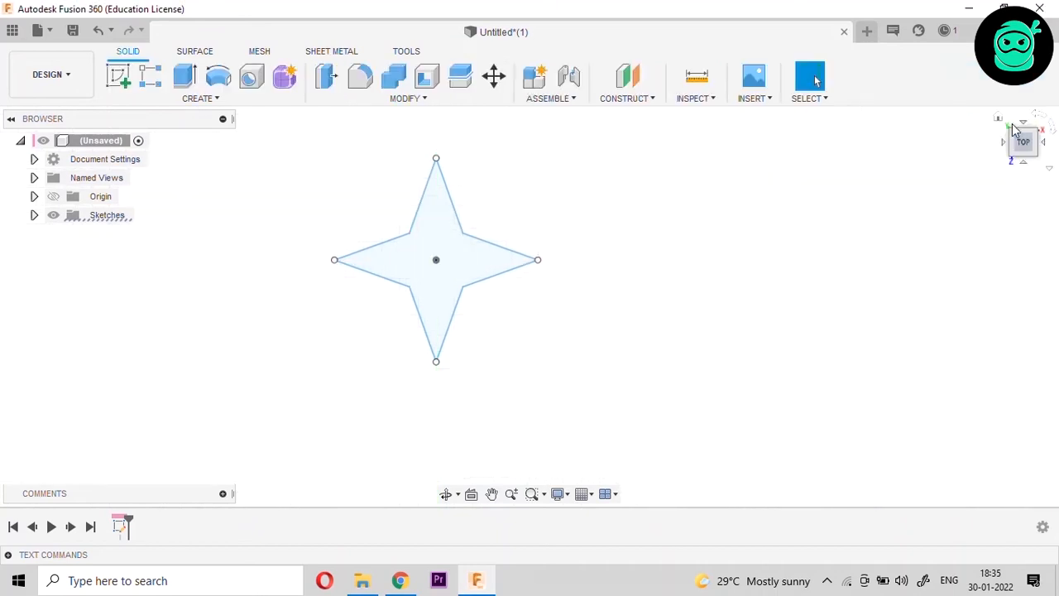
- Surface-extrude the chained star outline upward by 50 mm as a new body
left_click(998, 119)
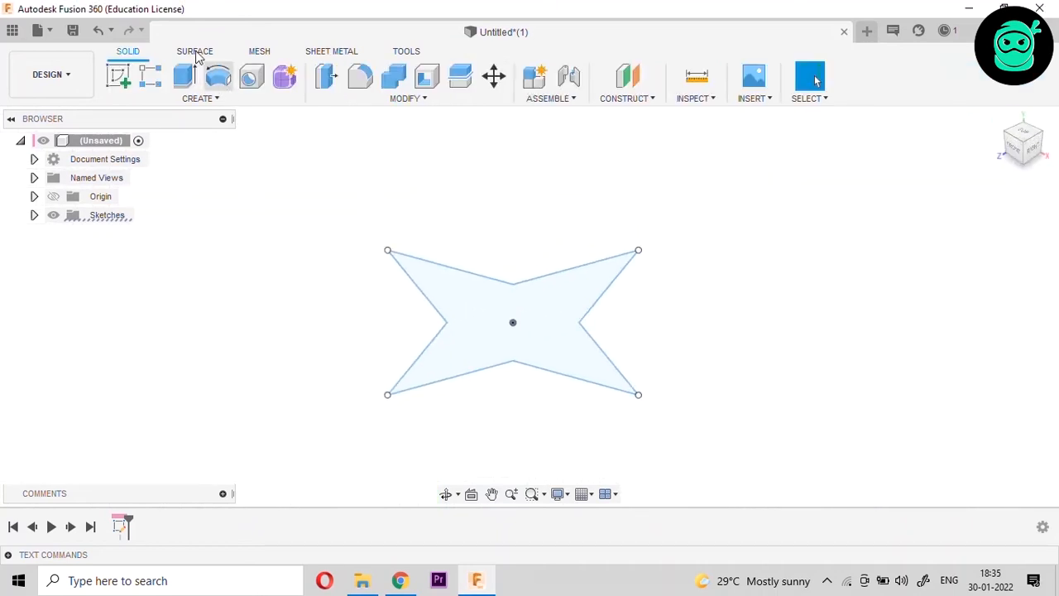
left_click(196, 51)
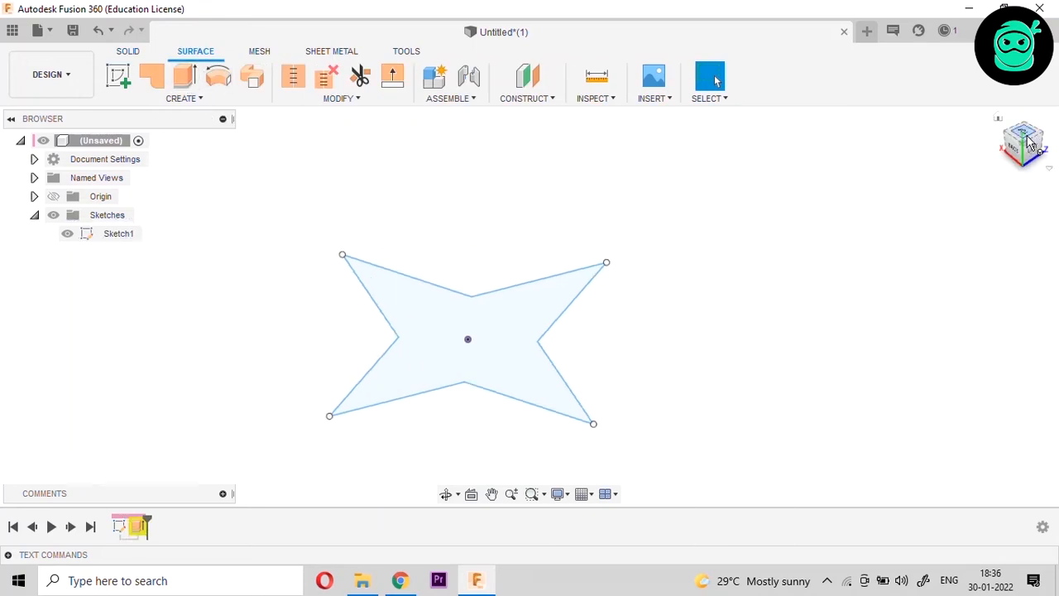
left_click(1022, 133)
scroll(623, 314, "up", 5)
scroll(666, 244, "up", 5)
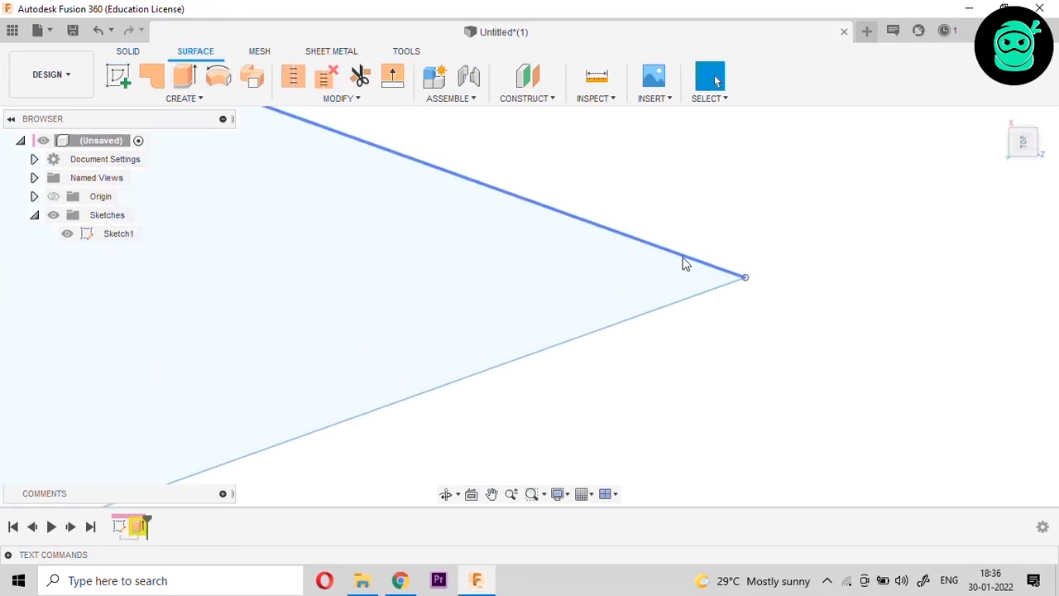
scroll(859, 291, "down", 4)
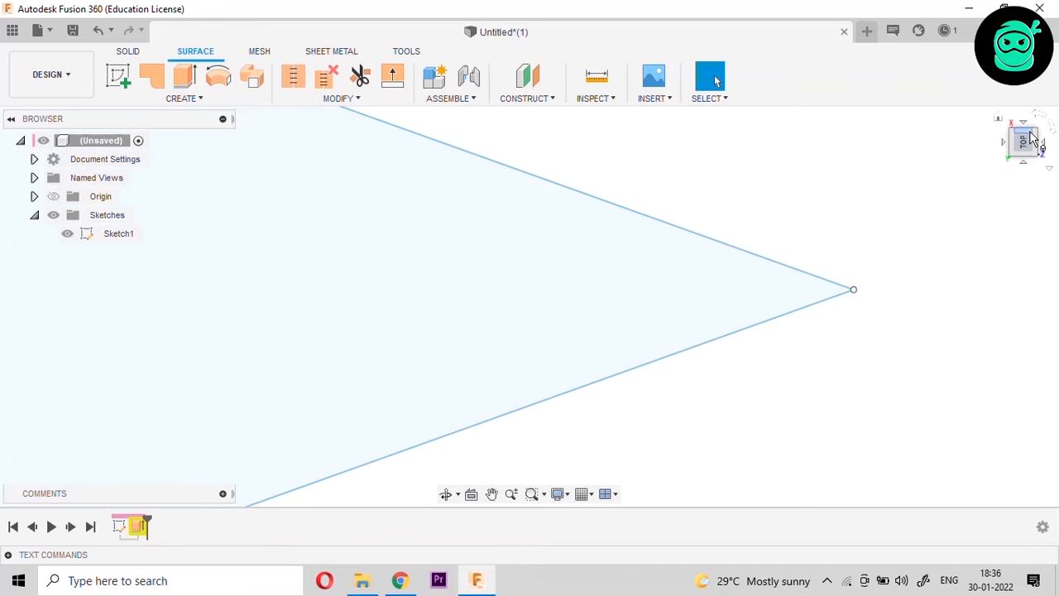
left_click(1001, 119)
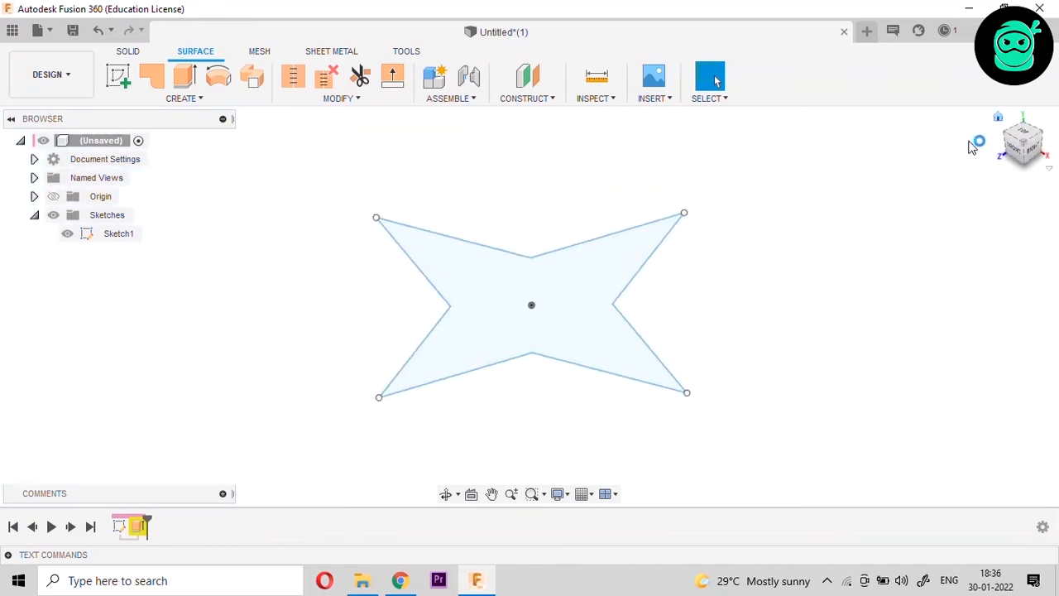
left_click(189, 77)
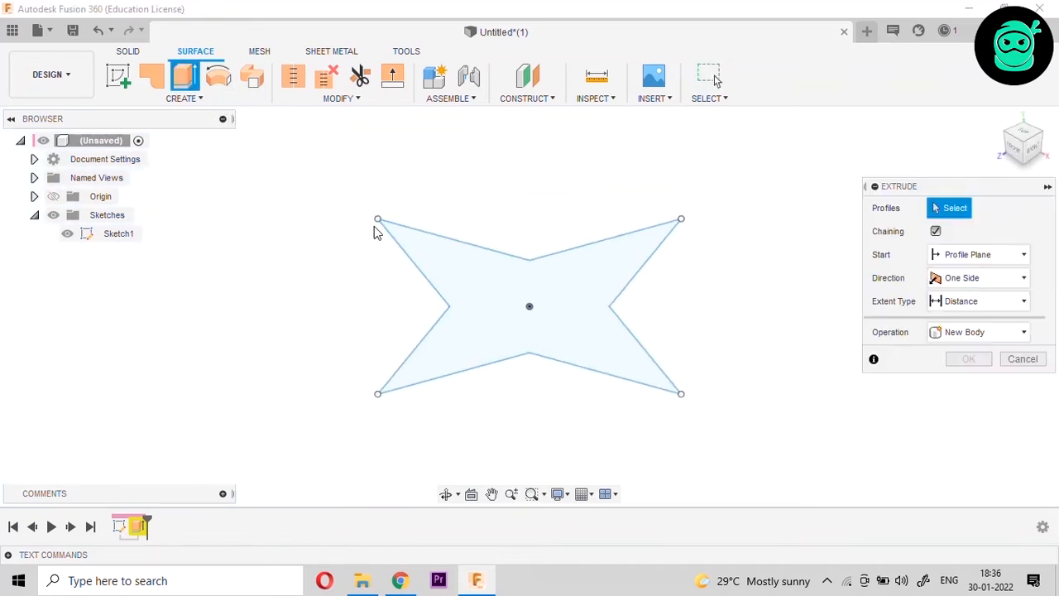
left_click(437, 296)
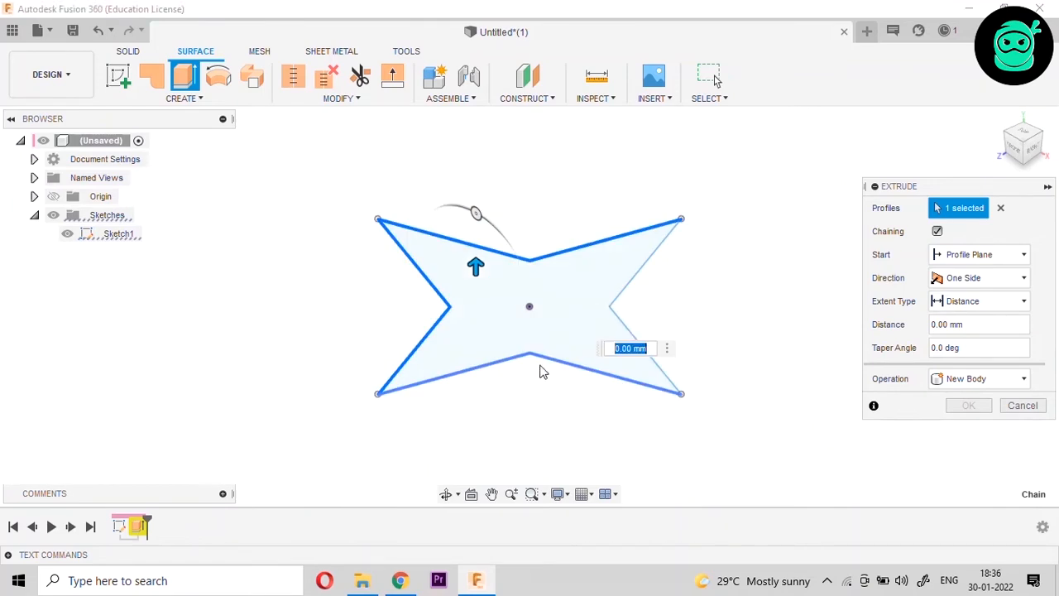
left_click(1037, 150)
left_click_drag(532, 290, 532, 218)
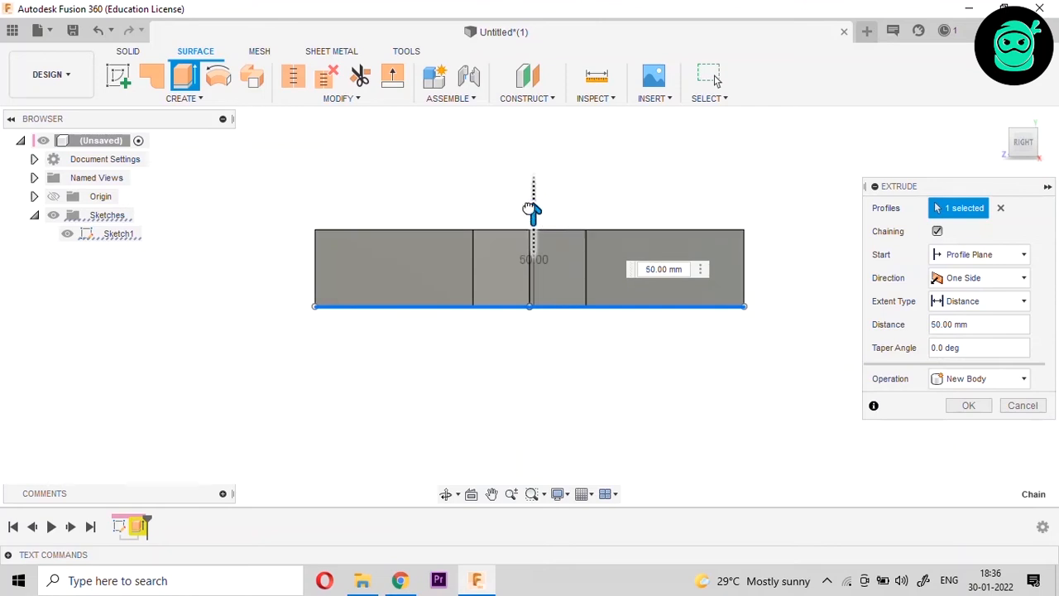
- Set the extrusion's taper angle to -45 degrees so the star walls meet at a peak, and complete the extrusion
left_click(1047, 149)
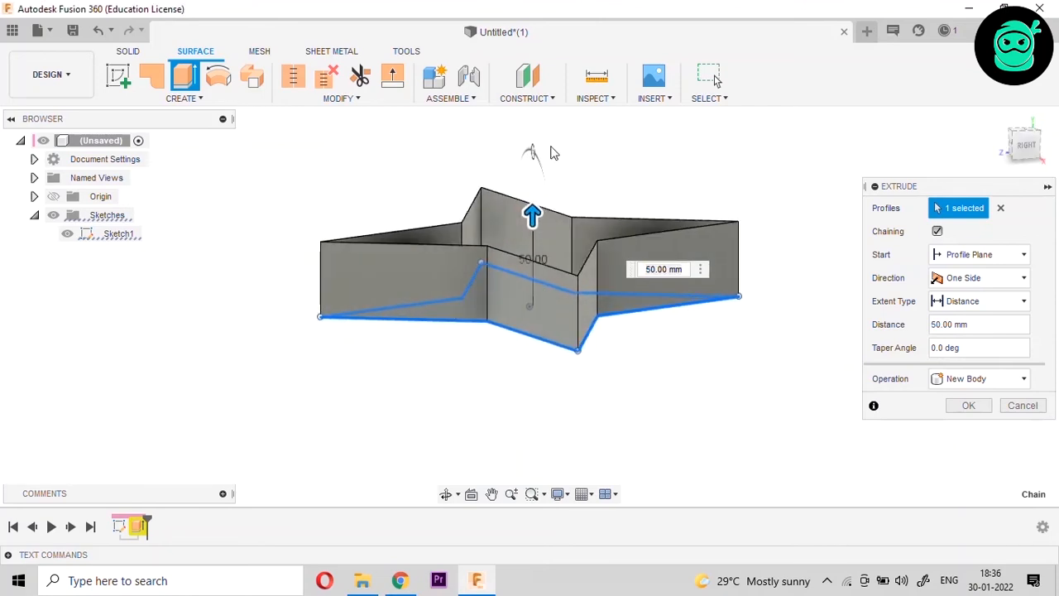
mouse_move(533, 150)
left_mouse_down()
mouse_move(510, 155)
mouse_move(536, 166)
mouse_move(523, 160)
left_mouse_up()
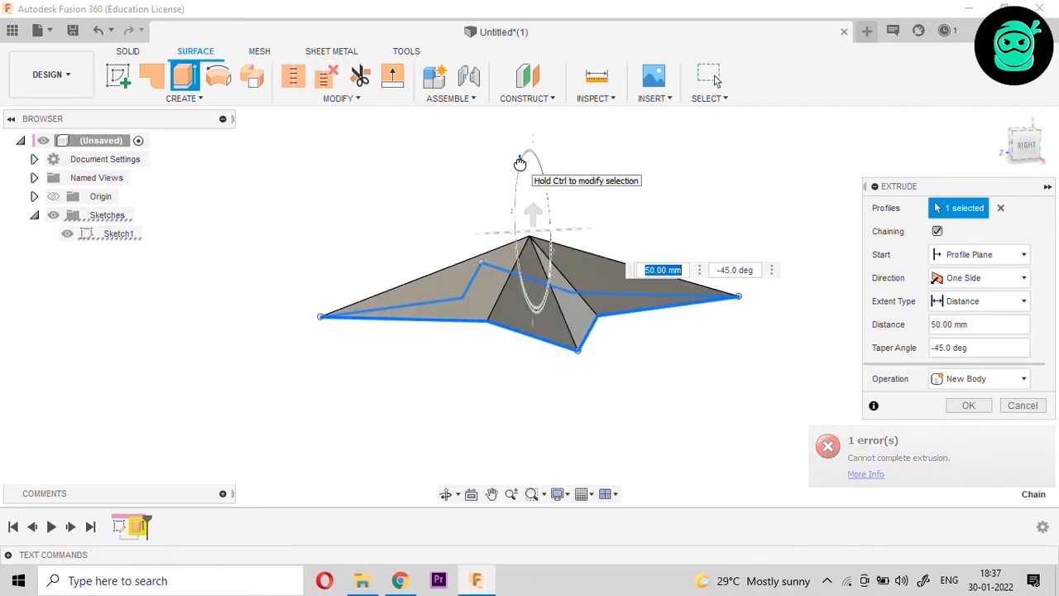
left_click(1026, 139)
left_click(966, 407)
- Patch the open base of the star using its eight boundary edges, creating the patch as a new body
left_click_drag(1033, 110, 1026, 70)
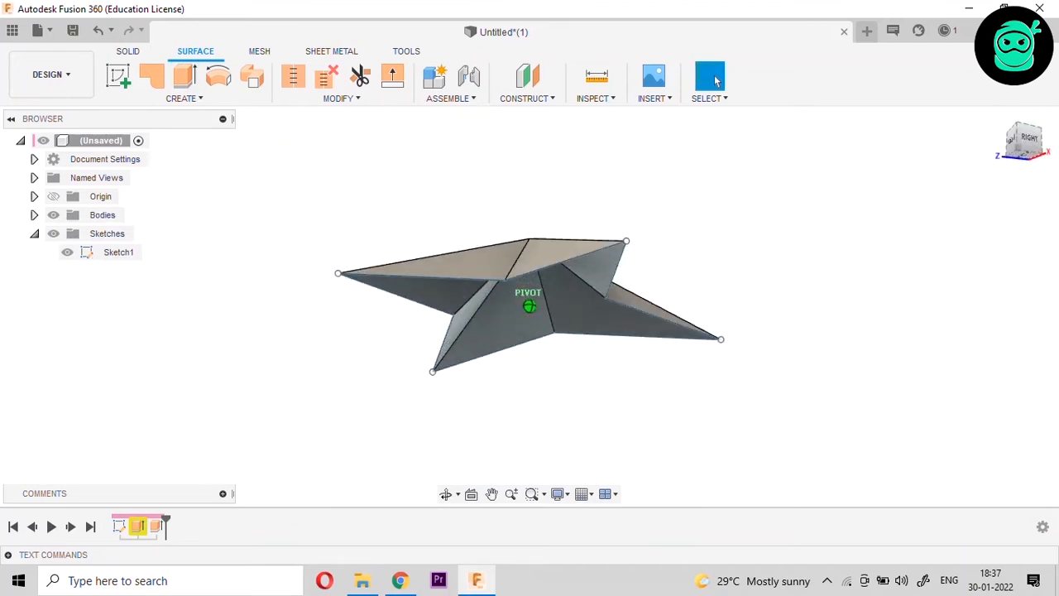
left_click(158, 78)
scroll(438, 335, "up", 5)
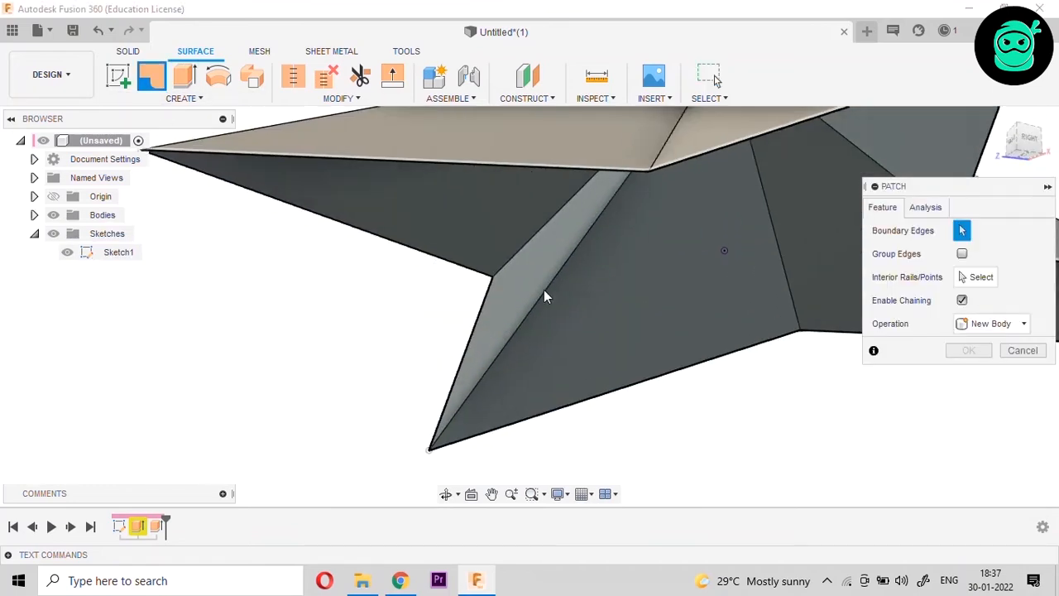
left_click(474, 274)
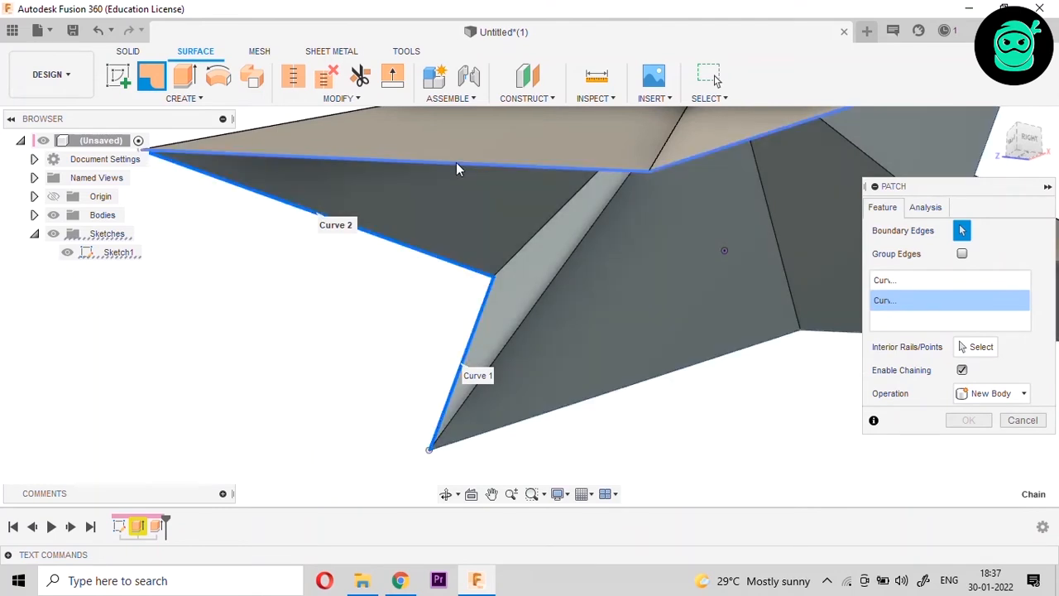
scroll(174, 213, "down", 2)
left_click(674, 215)
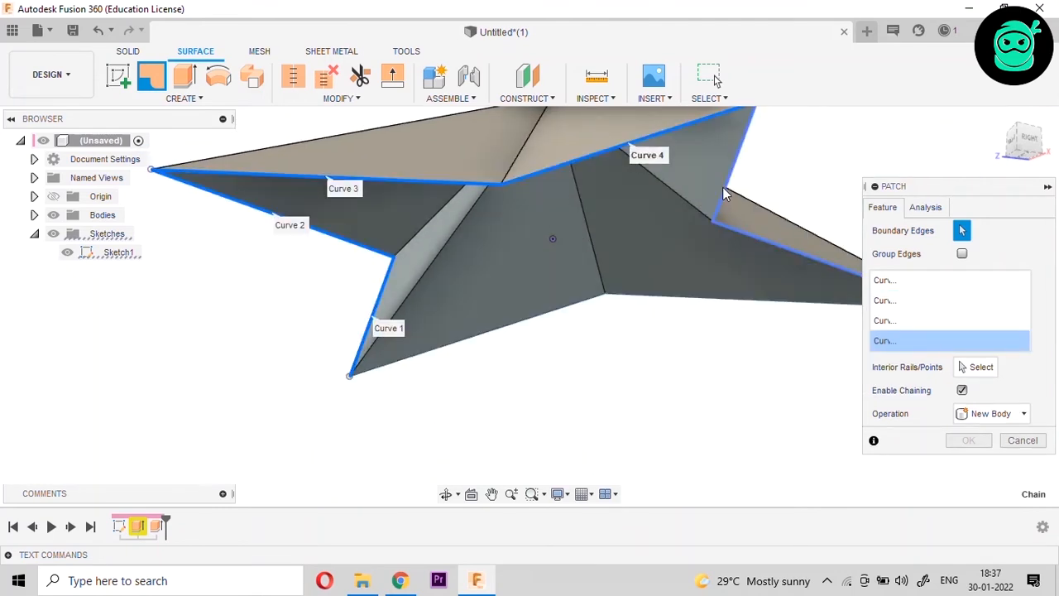
left_click(722, 187)
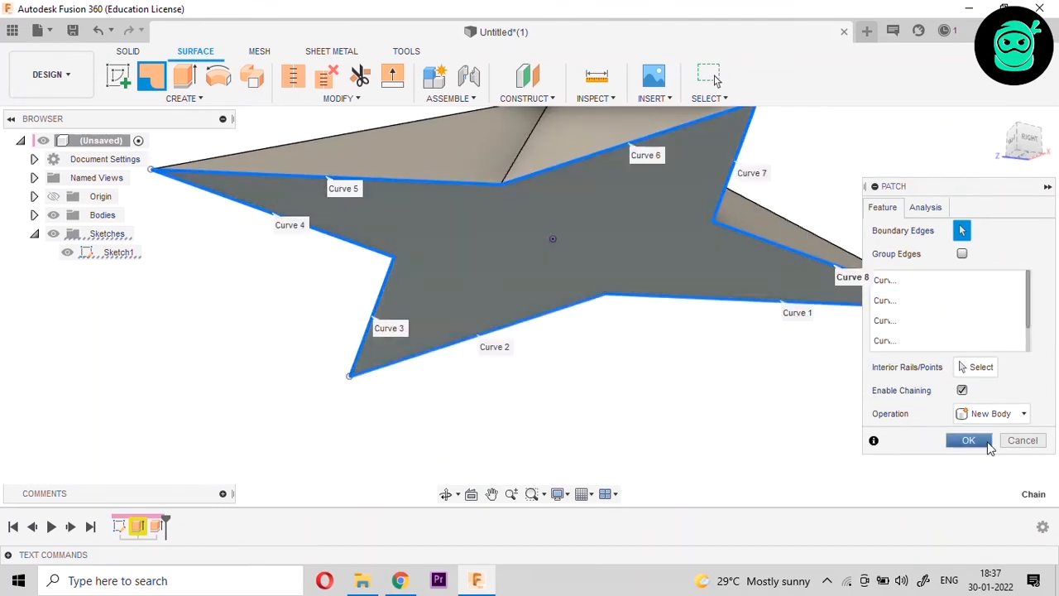
left_click(989, 445)
- Stitch the tapered star walls and the base patch together with a 0.10 mm tolerance as a new body
scroll(804, 342, "down", 4)
left_click_drag(1042, 139, 1041, 112)
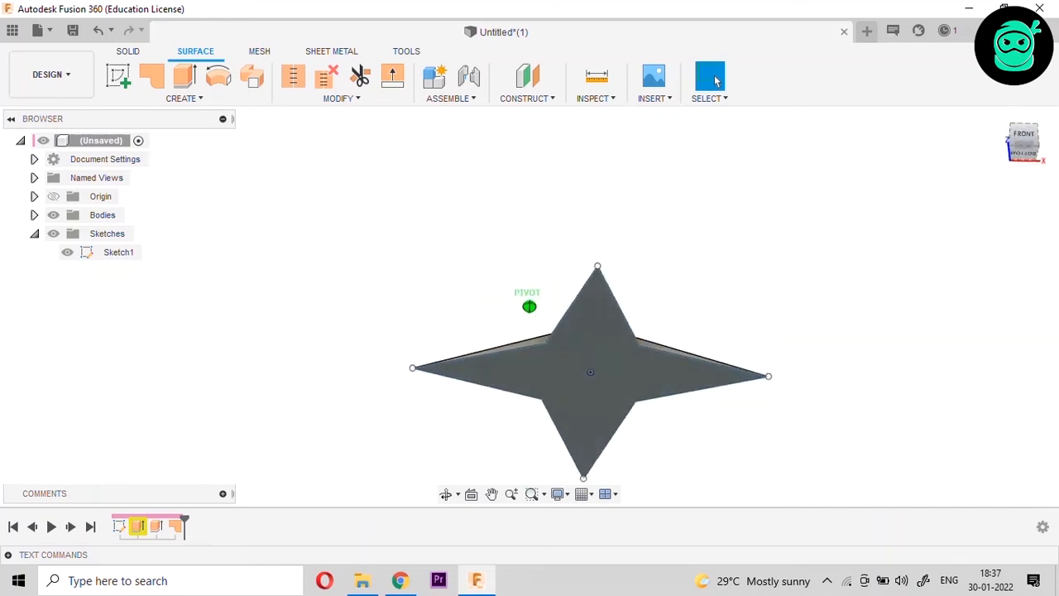
middle_click_drag(463, 182, 437, 293, "shift")
scroll(438, 293, "down", 2)
scroll(579, 223, "up", 5)
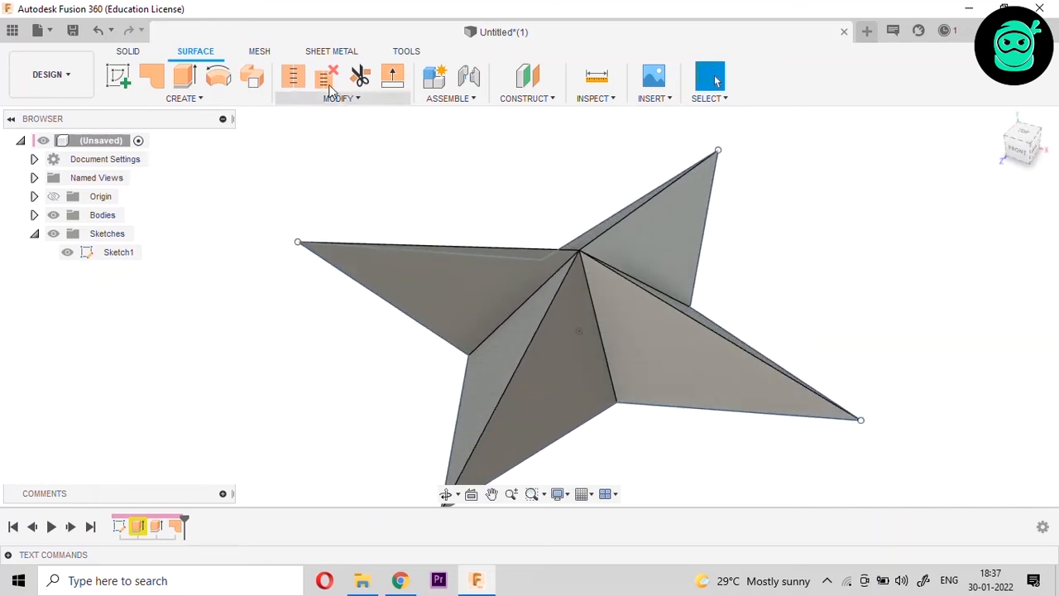
left_click(293, 76)
left_click(575, 358)
left_click_drag(1024, 165, 1015, 116)
left_click(608, 463)
scroll(419, 335, "down", 2)
scroll(418, 334, "down", 1)
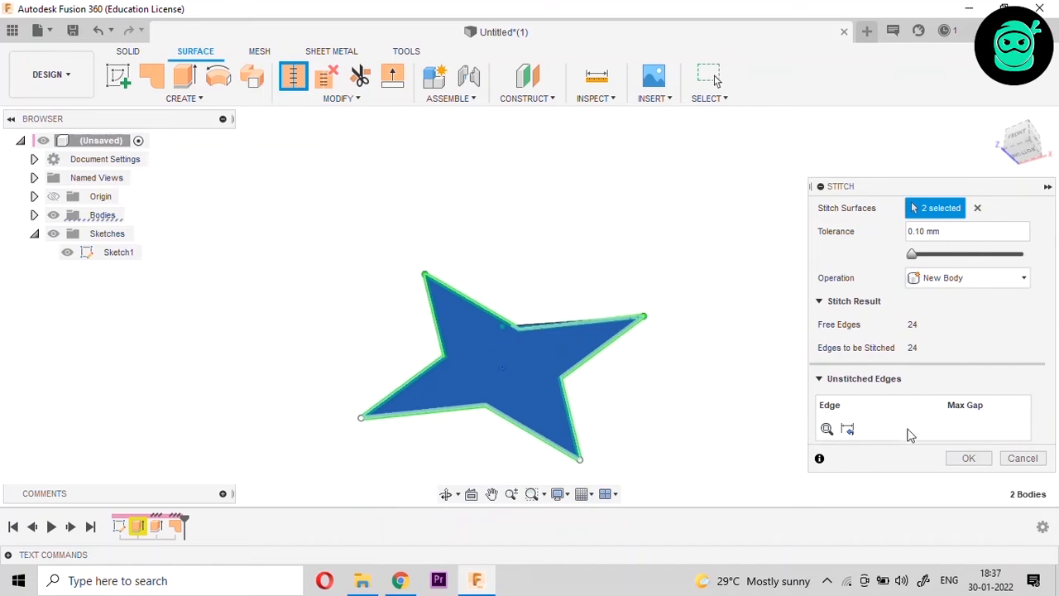
left_click(970, 457)
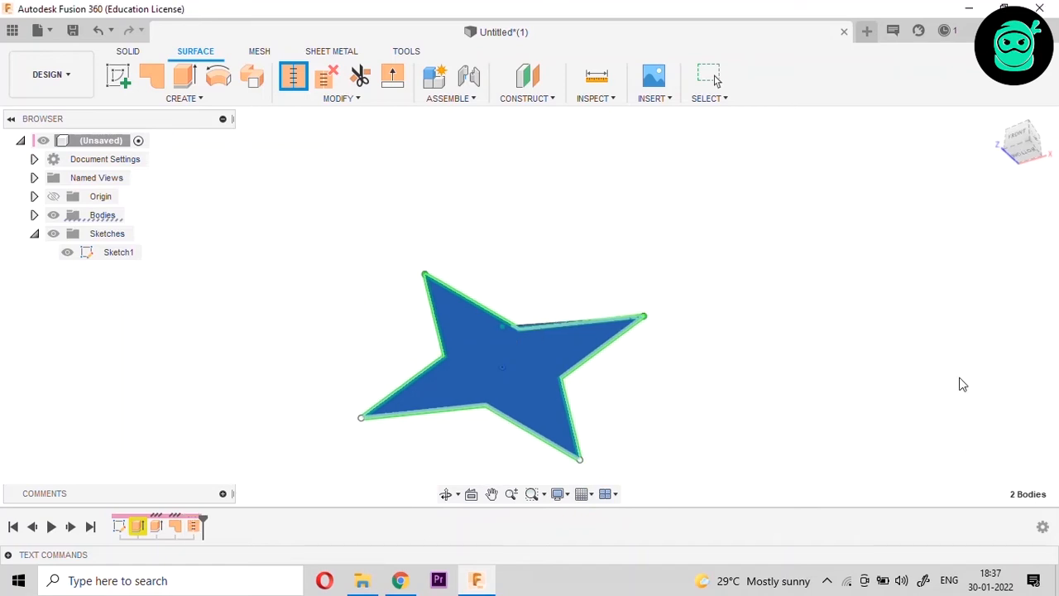
- Mirror the stitched star feature across its flat base to create the opposite half
mouse_move(1024, 152)
left_mouse_down()
mouse_move(1014, 176)
mouse_move(1013, 145)
left_mouse_up()
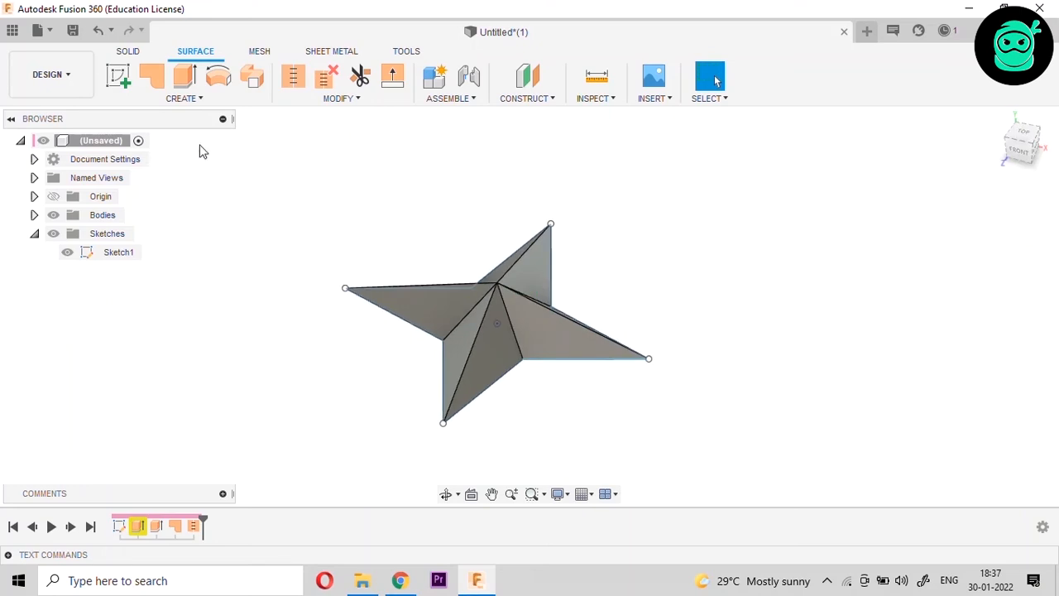
left_click(141, 52)
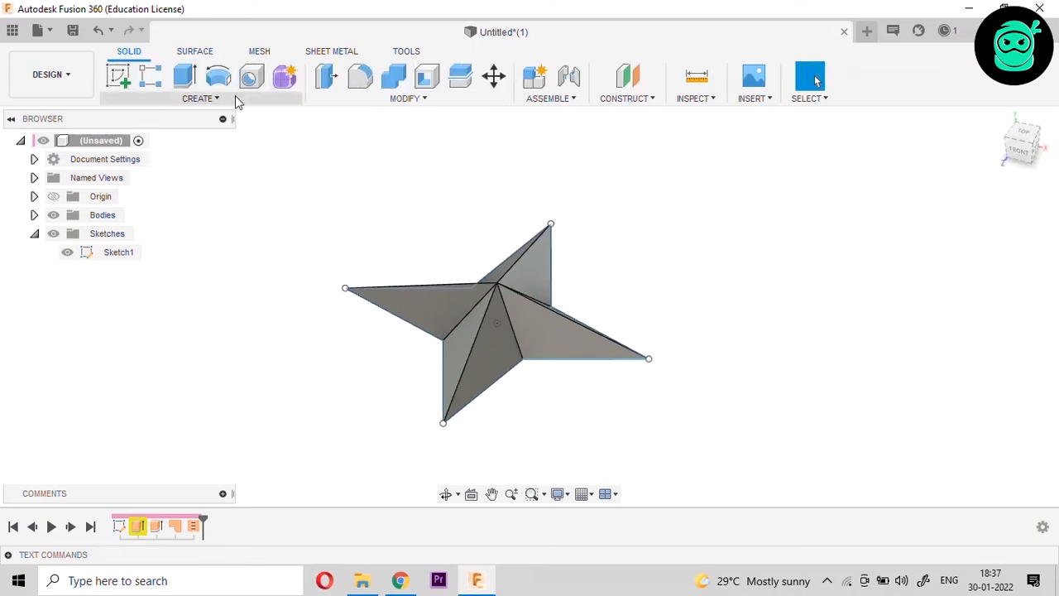
left_click(356, 101)
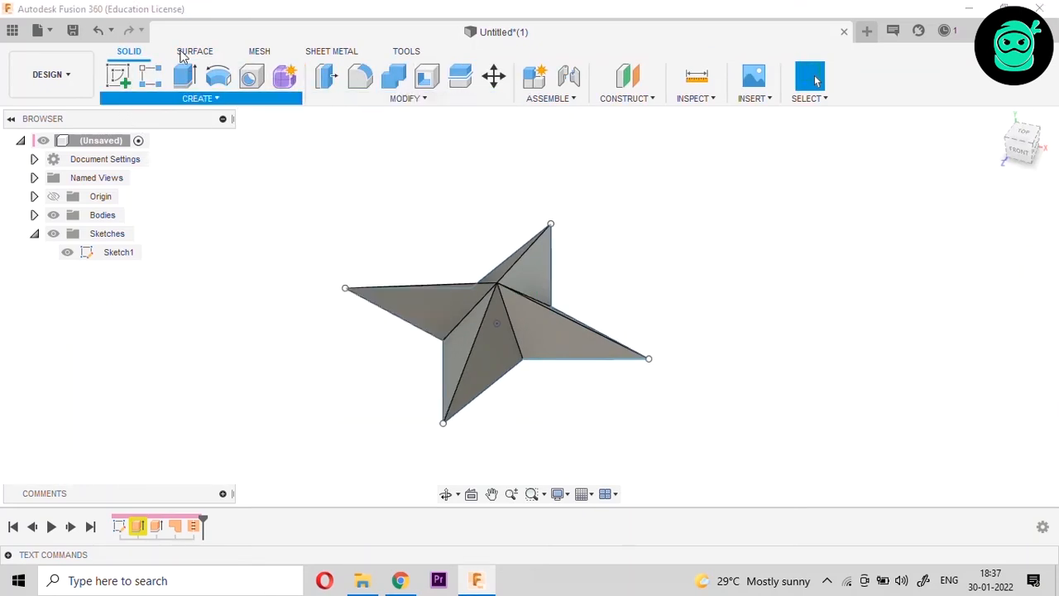
left_click(199, 98)
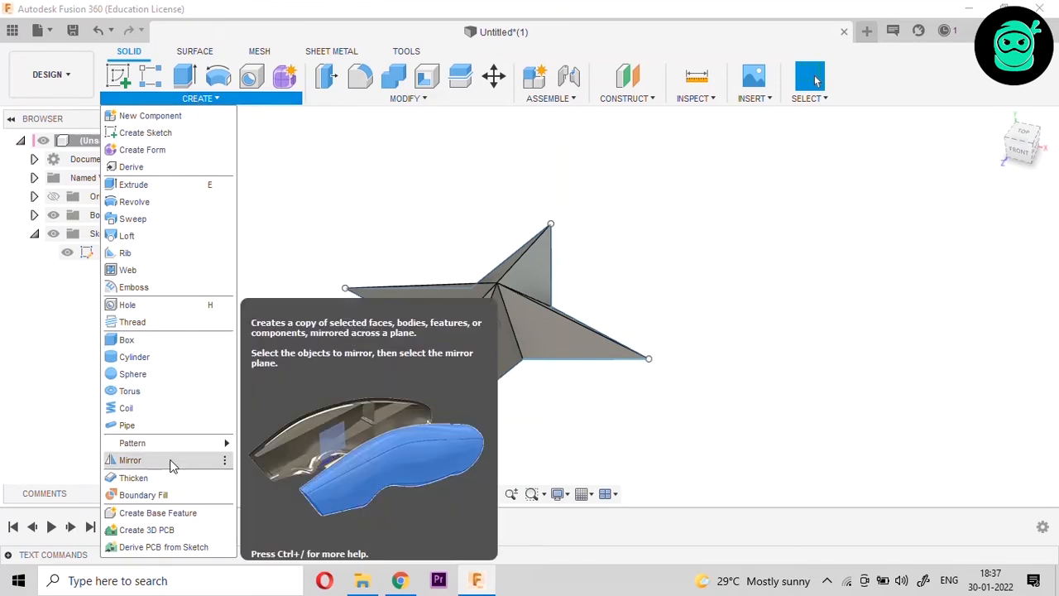
left_click(130, 460)
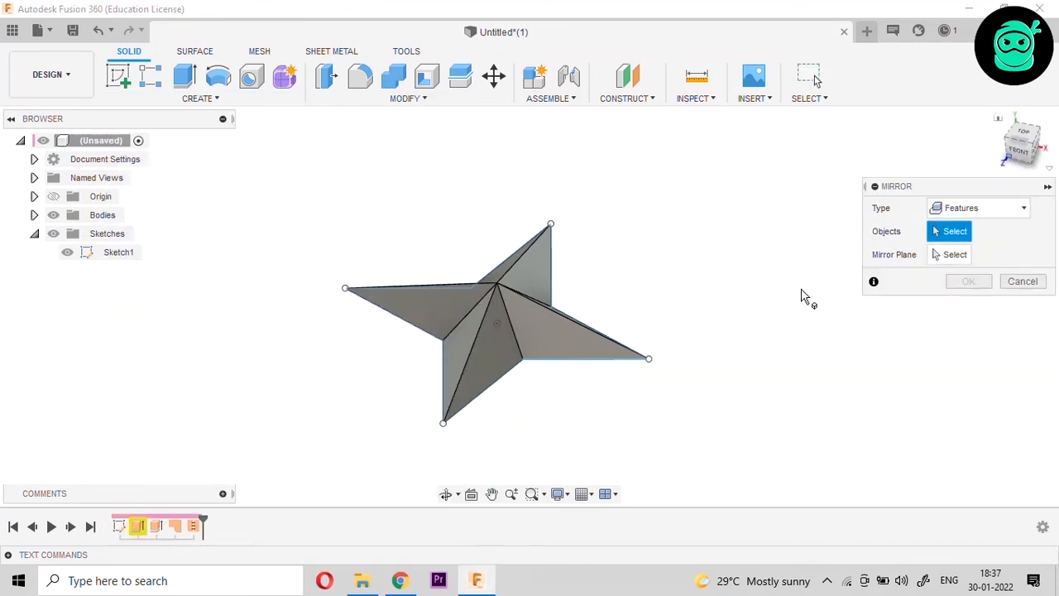
left_click(590, 351)
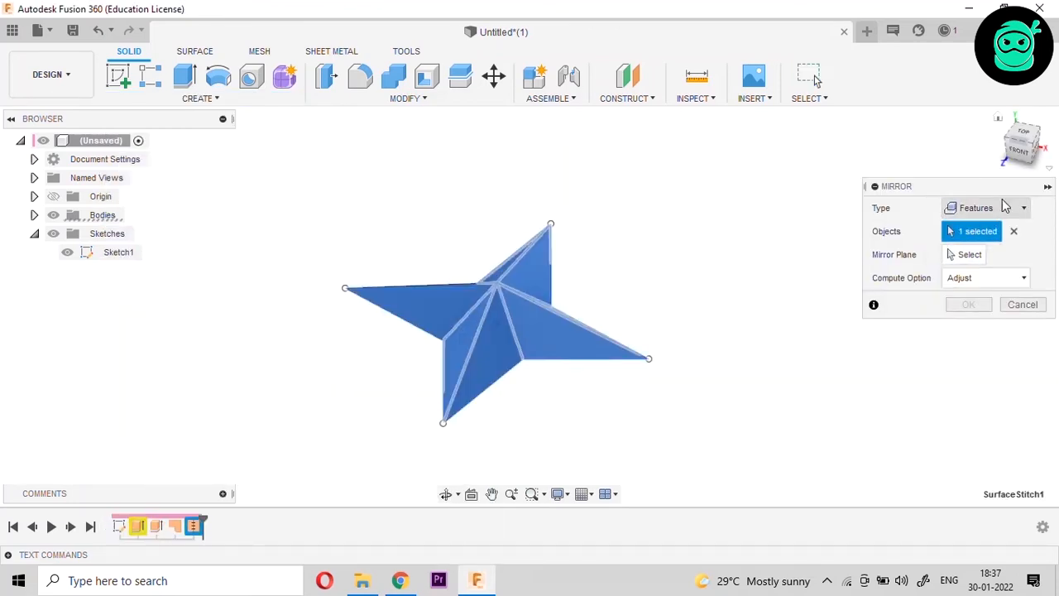
left_click(1039, 165)
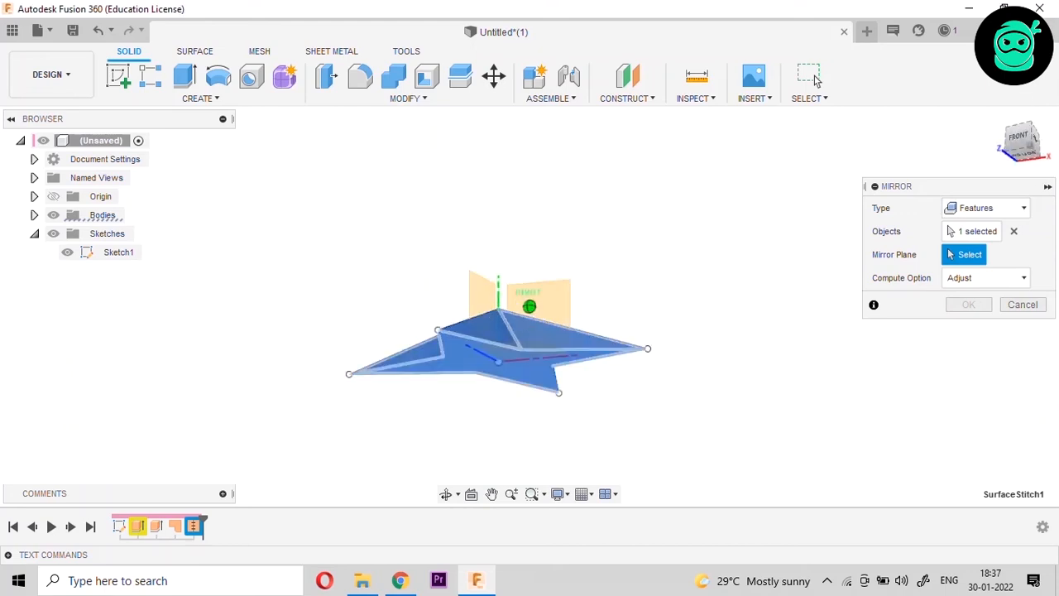
left_click(514, 385)
left_click(968, 305)
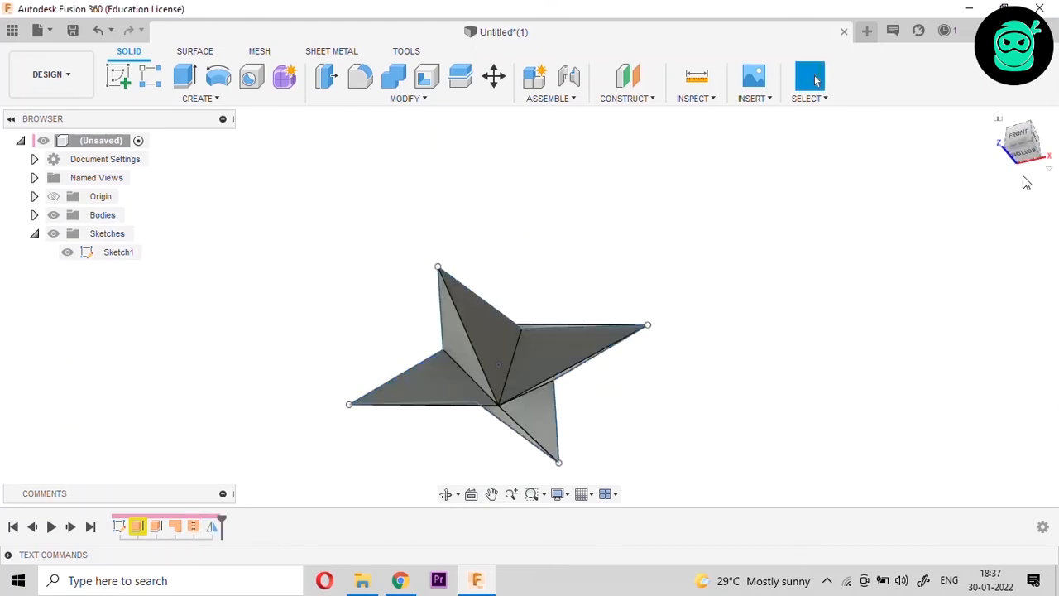
- Combine the two star halves into one body with the Join operation, and hide Sketch1
mouse_move(1019, 142)
left_mouse_down()
mouse_move(1037, 181)
mouse_move(1025, 165)
left_mouse_up()
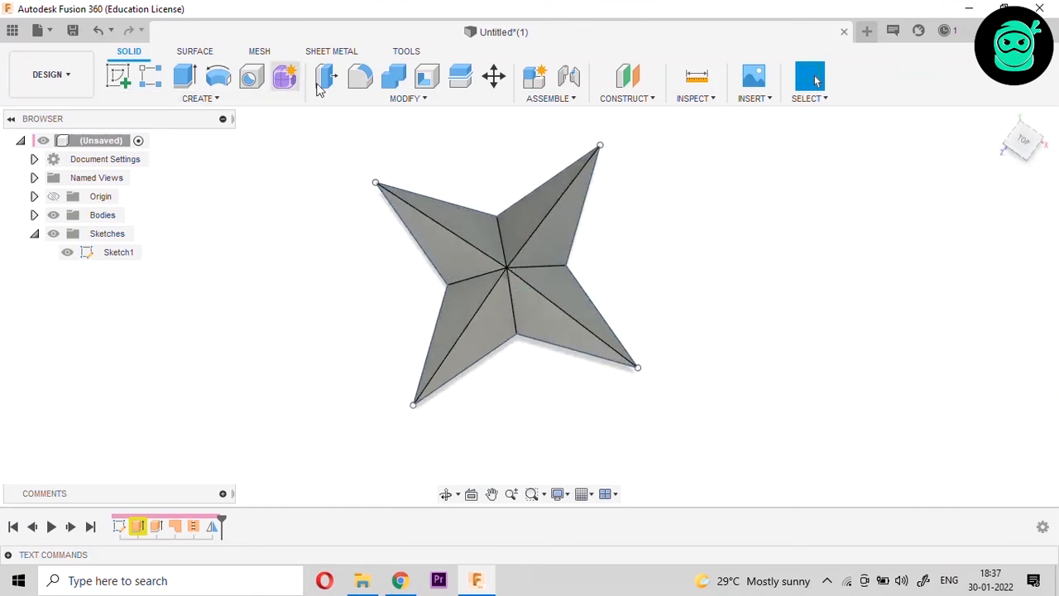
left_click(387, 84)
left_click(482, 245)
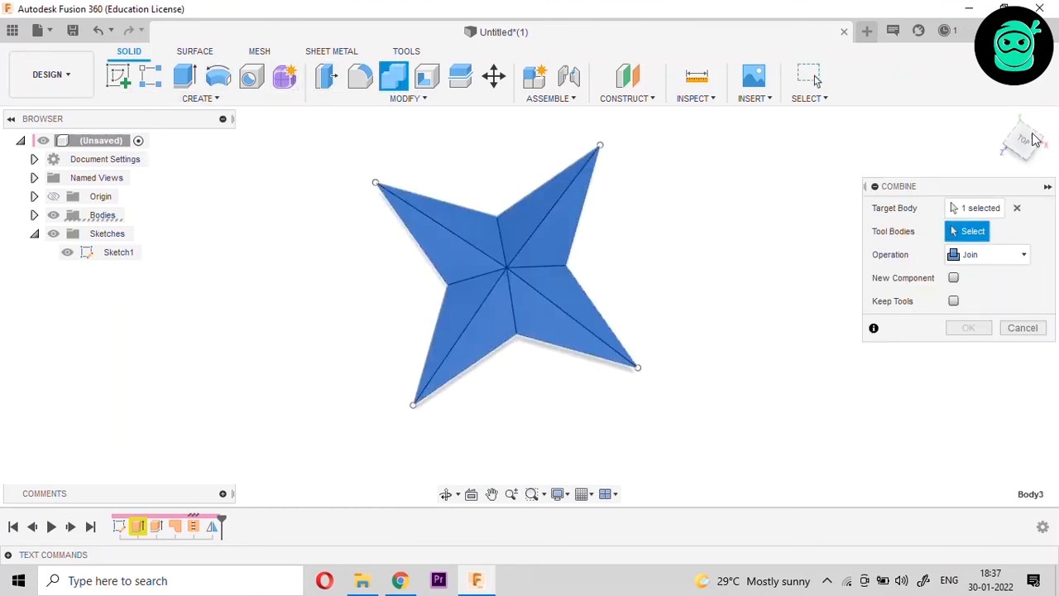
left_click_drag(1032, 147, 1029, 126)
left_click(549, 371)
left_click(983, 333)
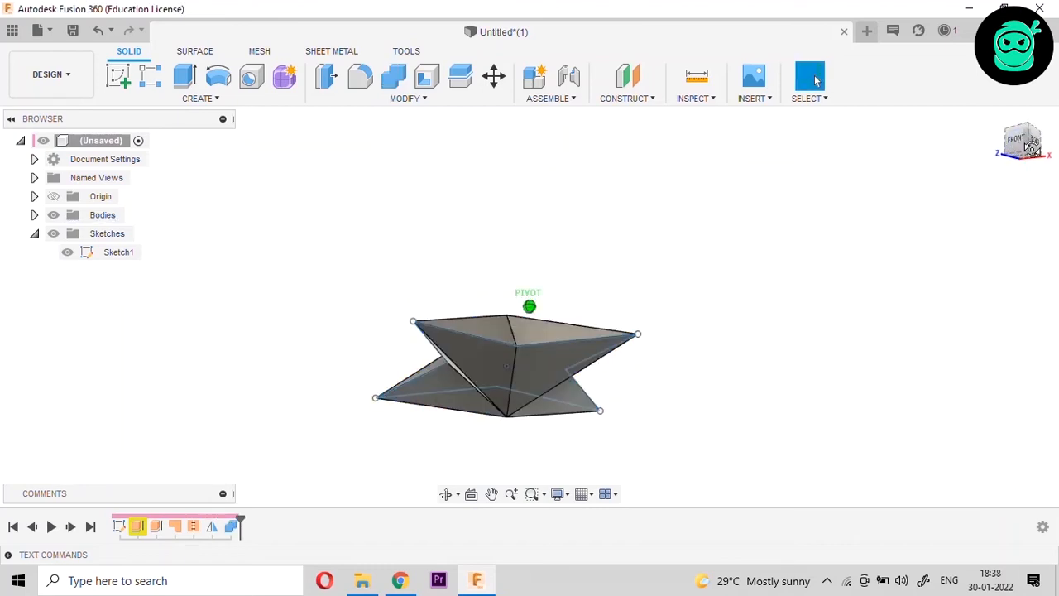
left_click(1024, 143)
left_click(67, 251)
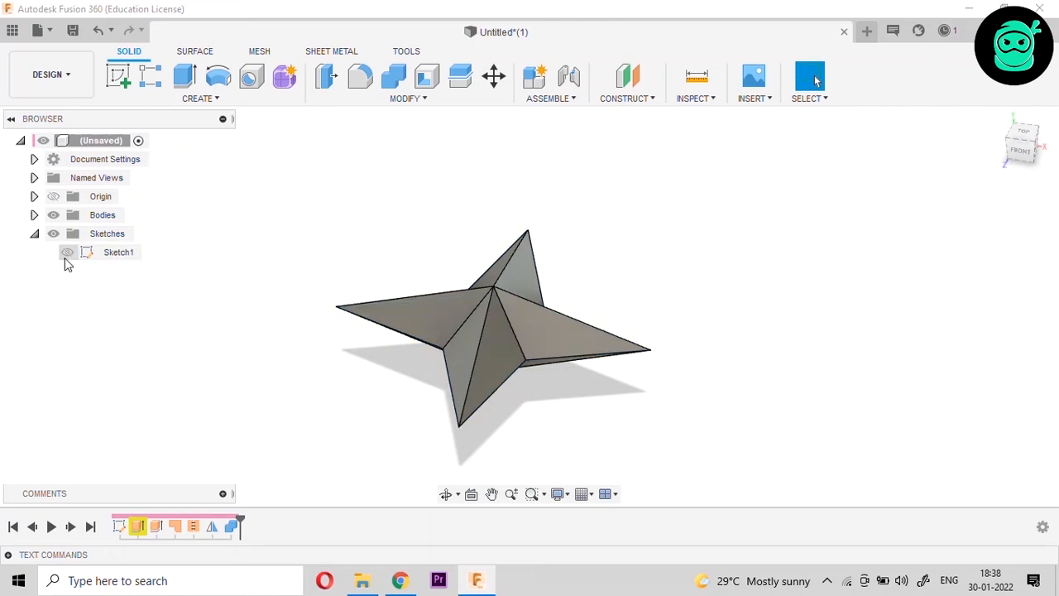
scroll(401, 322, "up", 6)
scroll(506, 305, "down", 6)
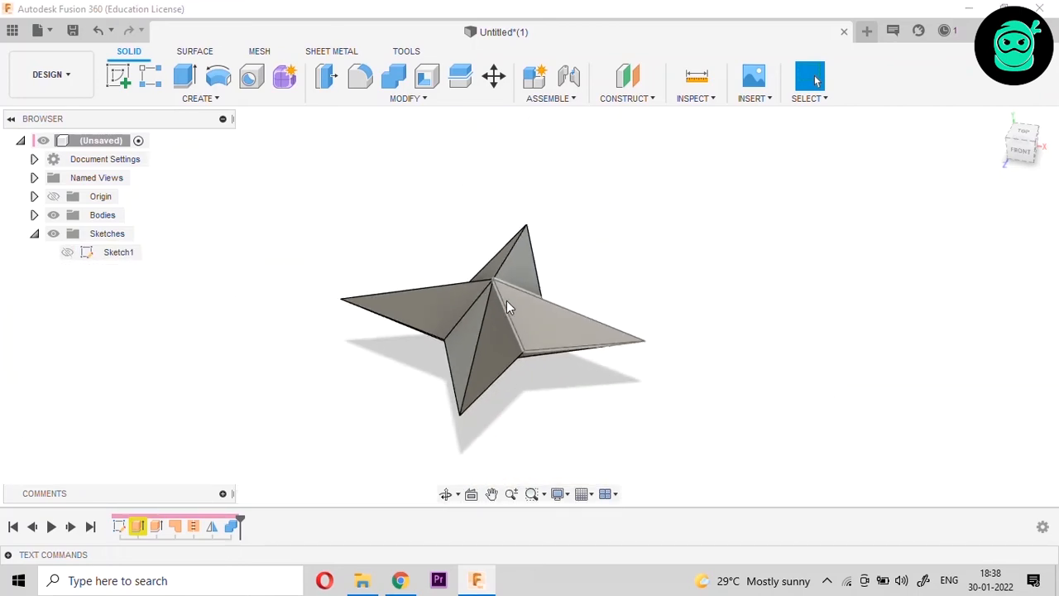
scroll(496, 281, "up", 5)
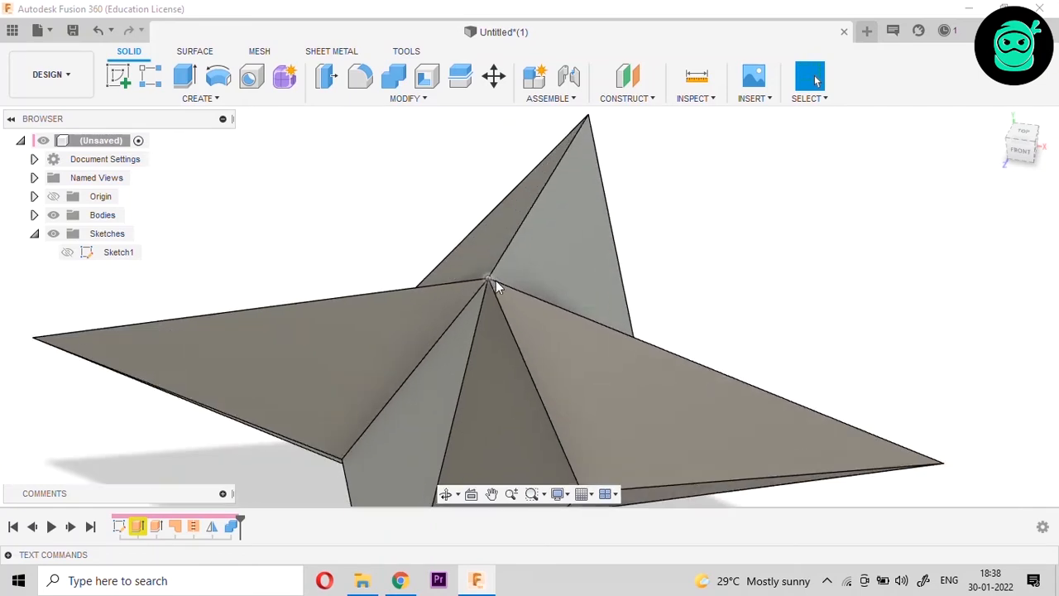
scroll(513, 280, "down", 6)
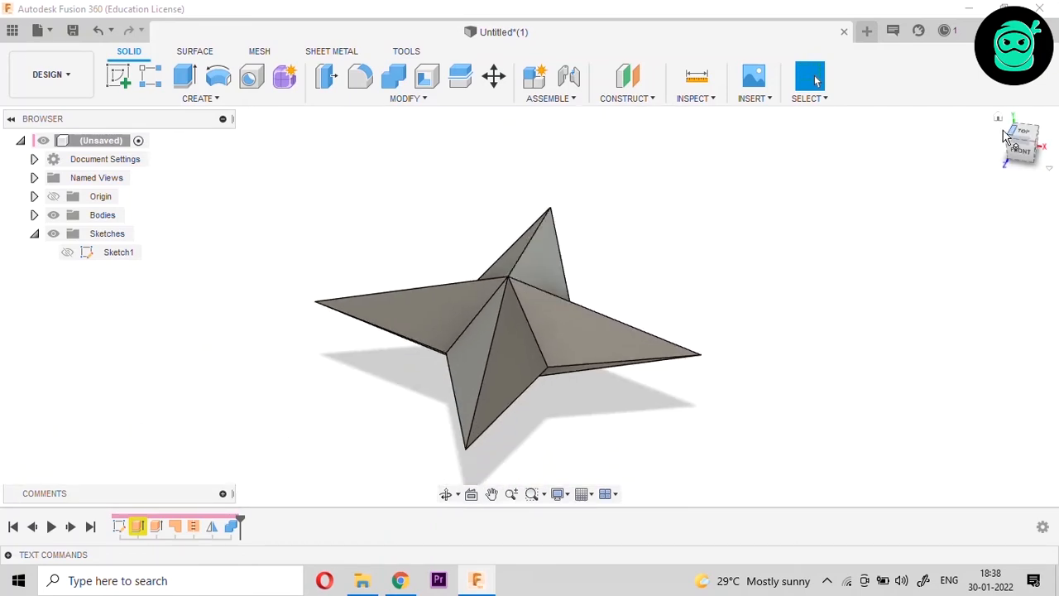
- Fillet all eight outer outline edges of the star with a constant 5 mm radius
middle_click_drag(529, 306, 546, 308, "shift")
left_click_drag(1024, 136, 1004, 159)
scroll(237, 328, "down", 2)
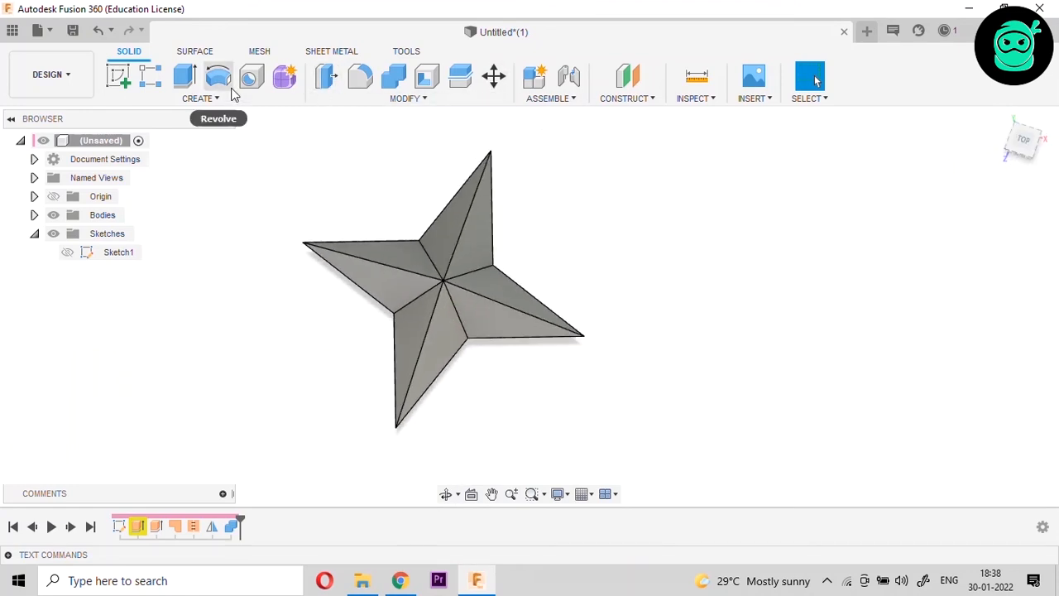
left_click(360, 76)
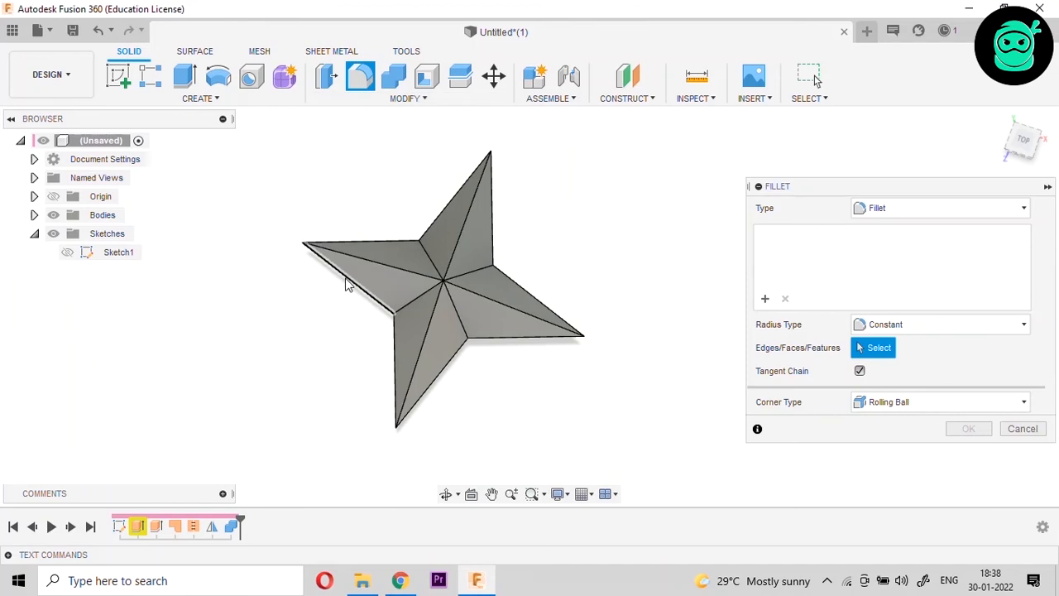
left_click(348, 279)
left_click(367, 242)
left_click(429, 229)
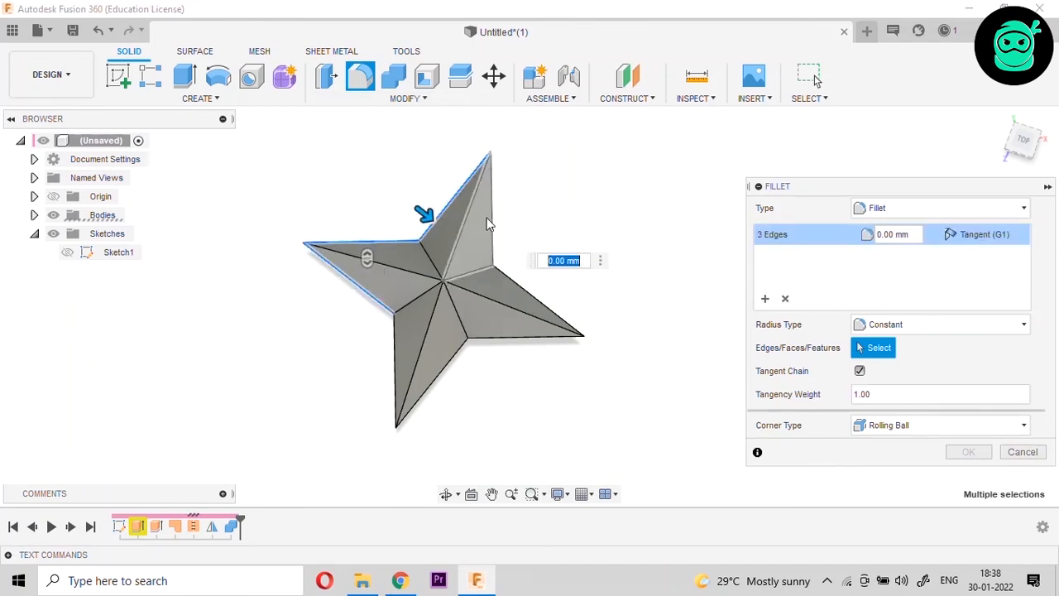
left_click(490, 225)
left_click(525, 293)
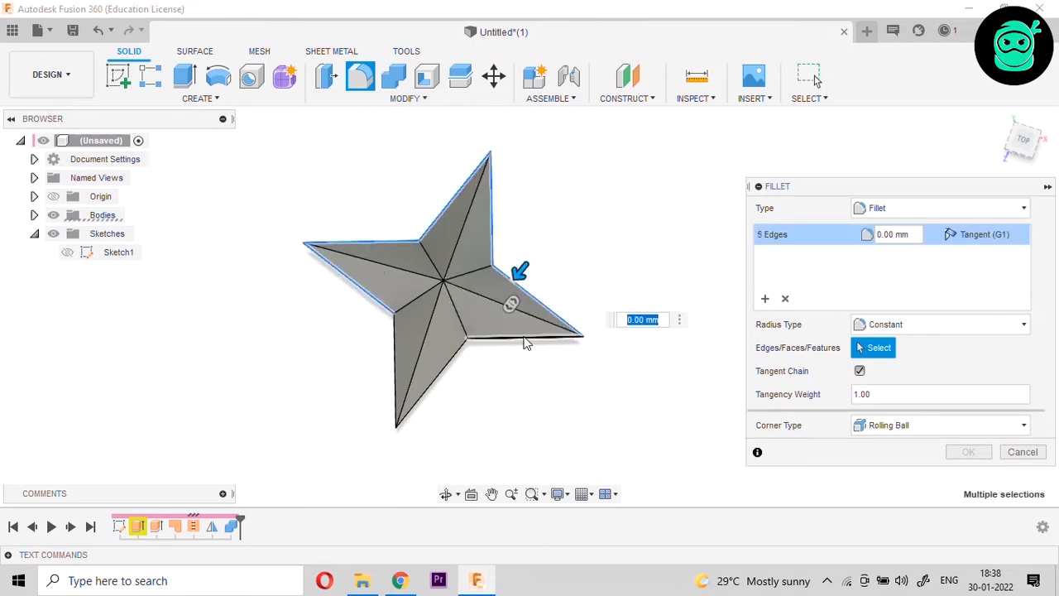
left_click(525, 339)
left_click(463, 356)
left_click(400, 359)
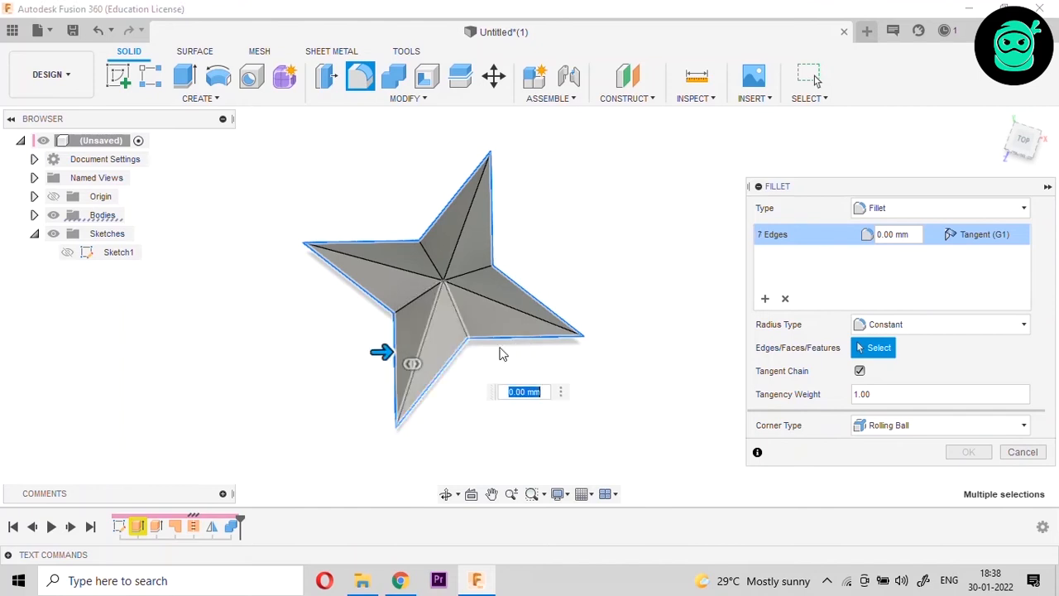
scroll(506, 349, "up", 3)
scroll(506, 349, "up", 2)
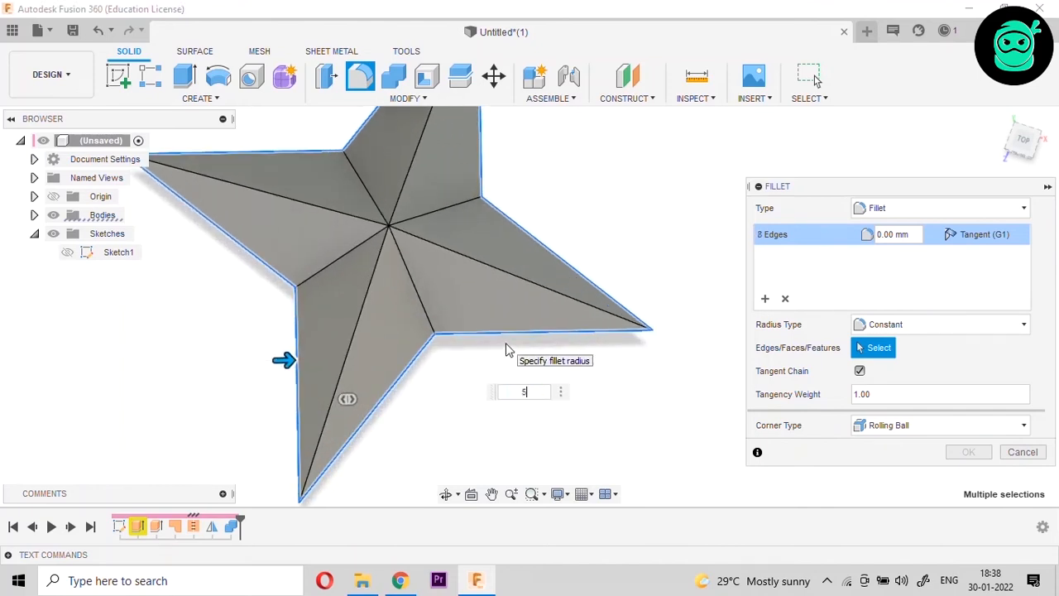
key("Return")
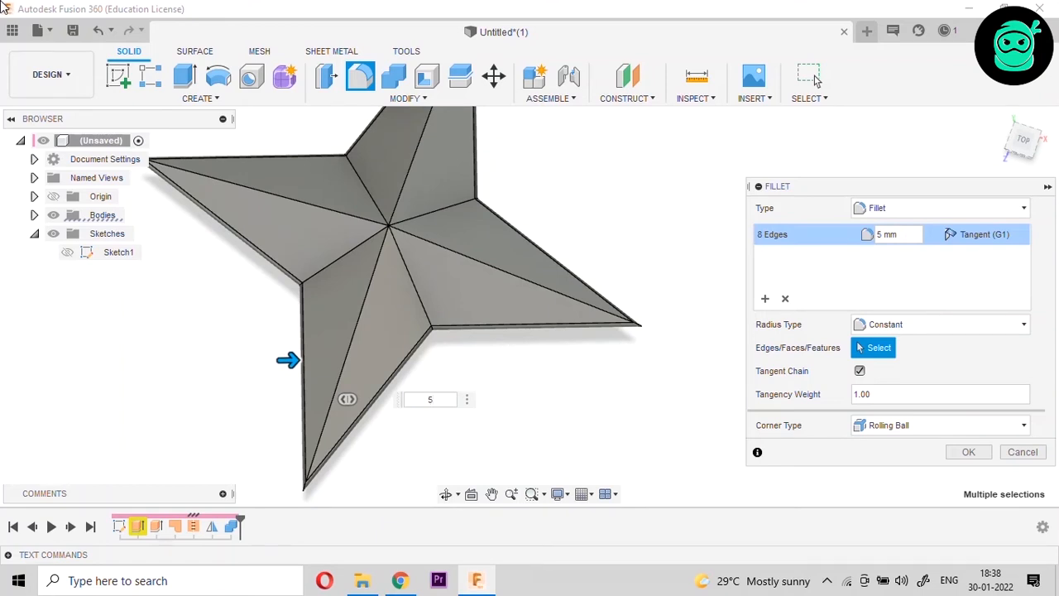
mouse_move(1039, 147)
left_mouse_down()
mouse_move(1032, 93)
mouse_move(1031, 112)
left_mouse_up()
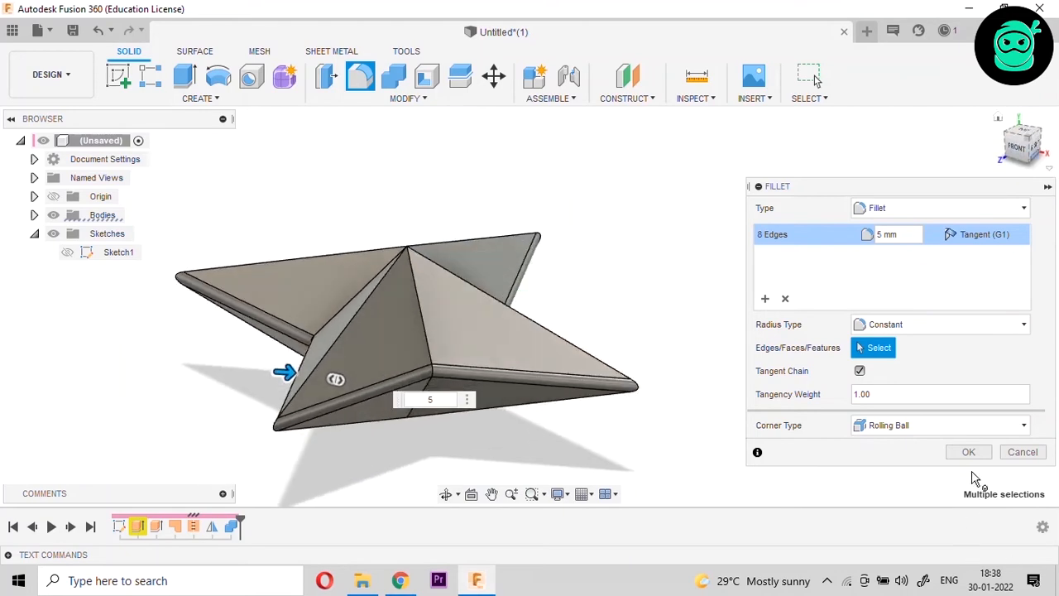
left_click(968, 451)
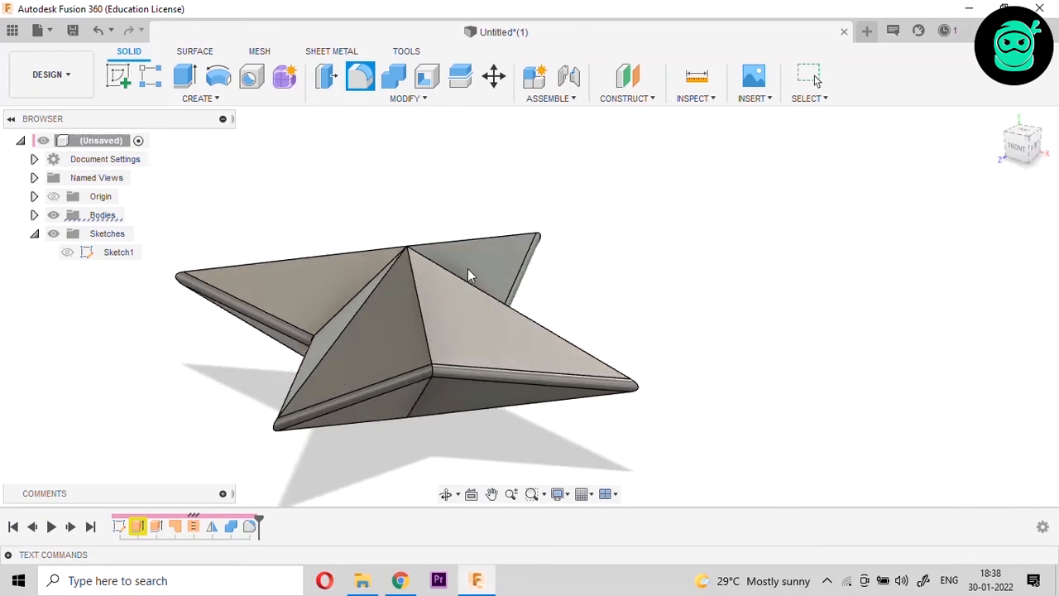
- Fillet the ridge edges running from the star's centre to its four tips, on both sides, with a constant 5 mm radius
left_click(360, 79)
left_click(337, 256)
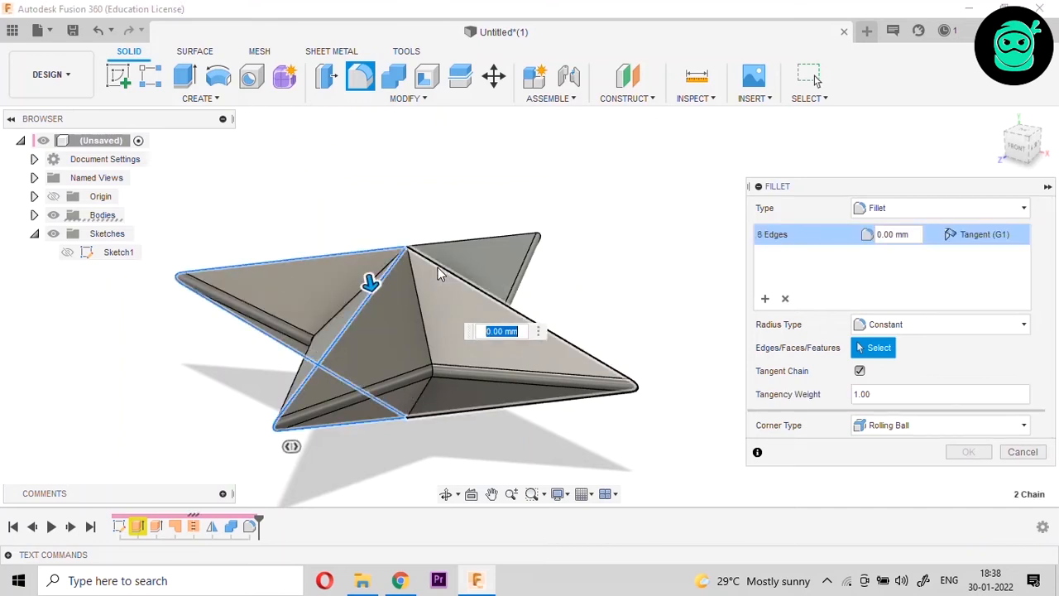
left_click(484, 242)
left_click(486, 246)
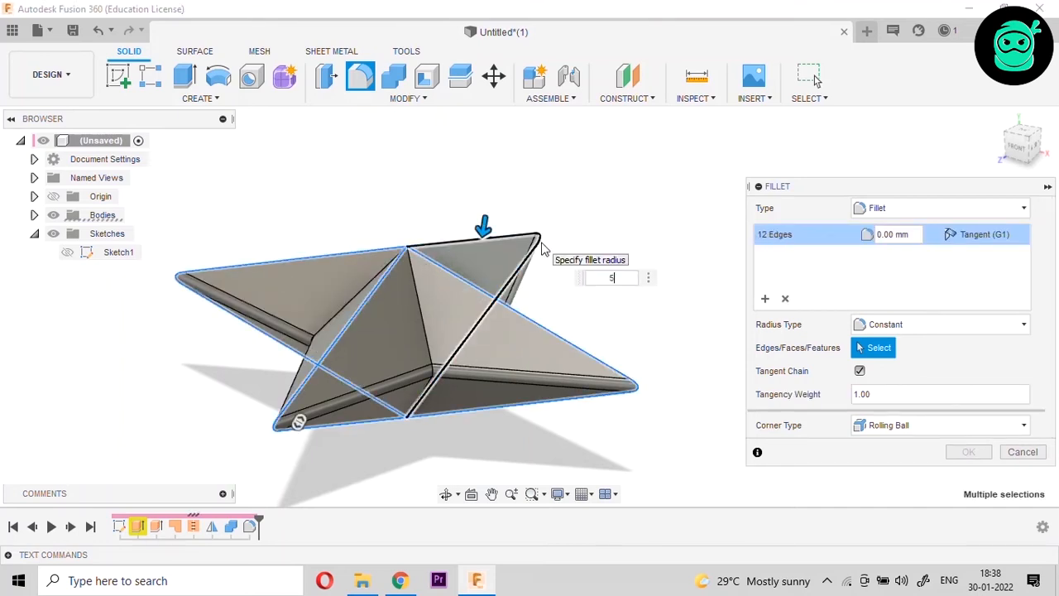
key("Return")
mouse_move(1029, 153)
left_mouse_down()
mouse_move(1025, 198)
mouse_move(1026, 168)
left_mouse_up()
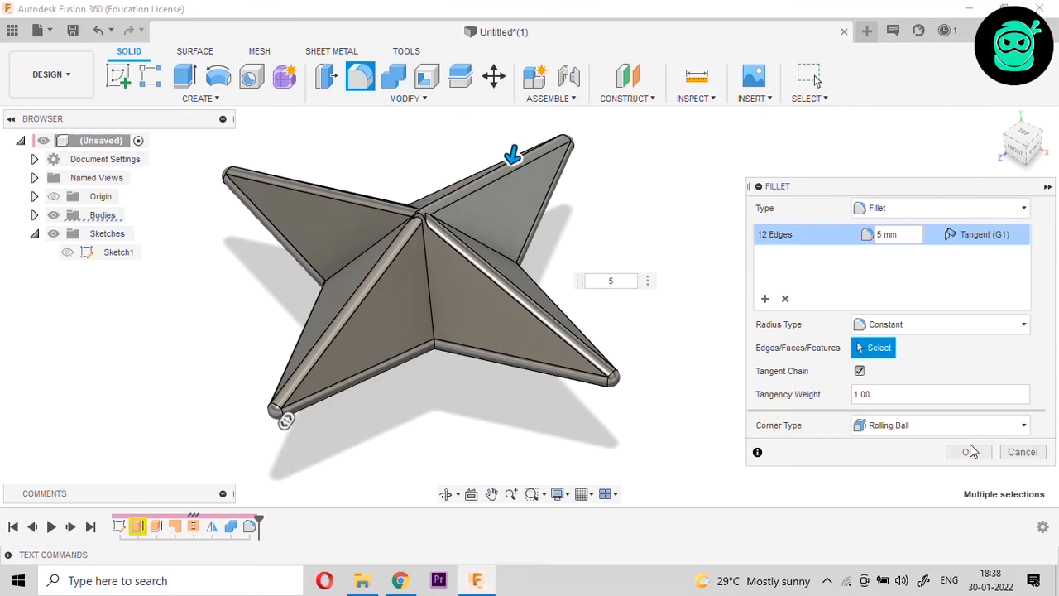
left_click(970, 452)
left_click(1021, 134)
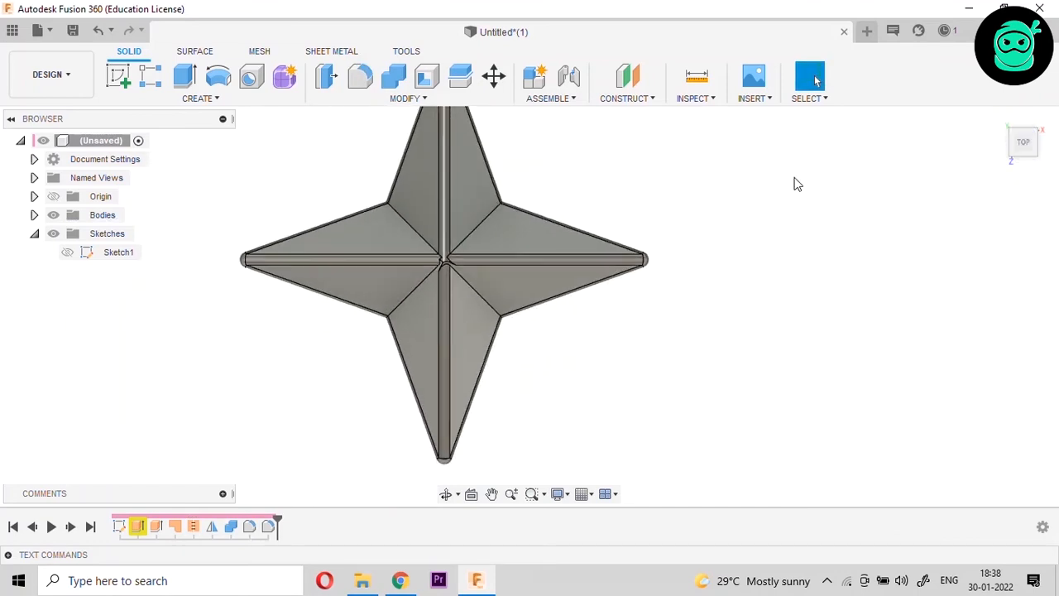
left_click(118, 76)
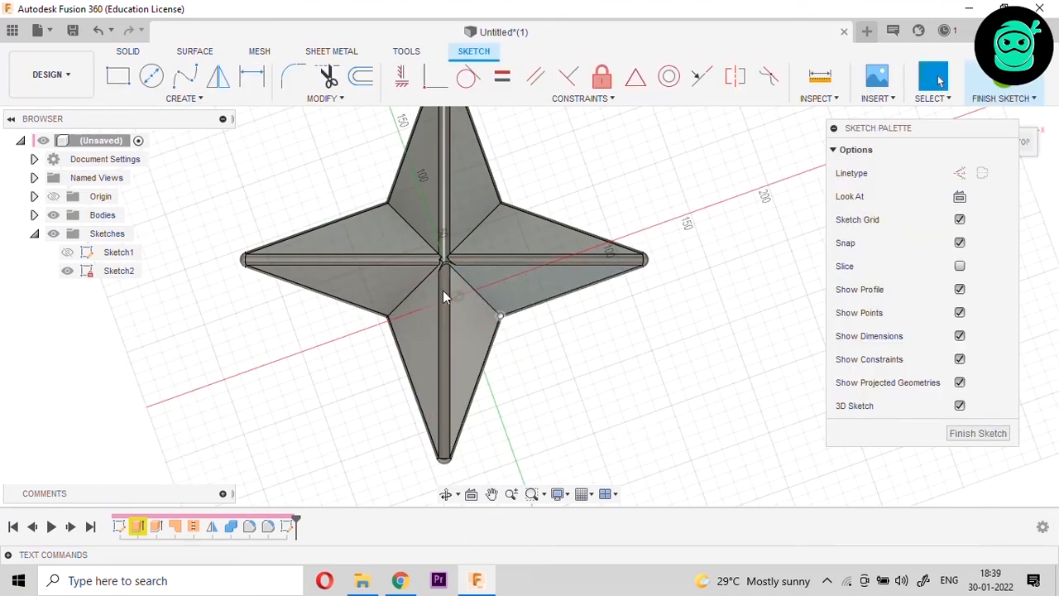
scroll(399, 270, "down", 2)
left_click(151, 76)
scroll(443, 282, "up", 3)
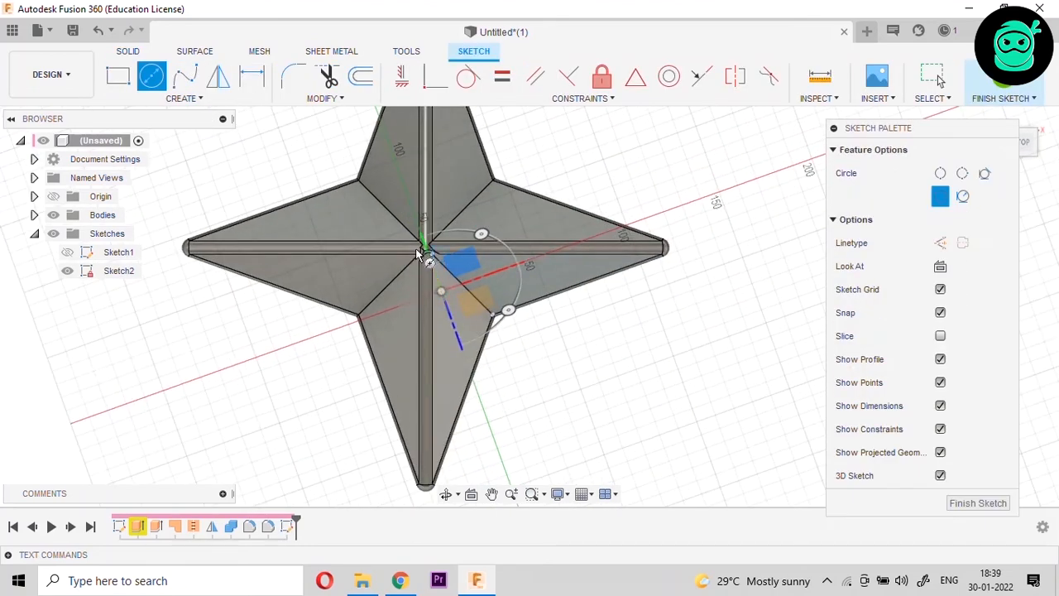
left_click(424, 248)
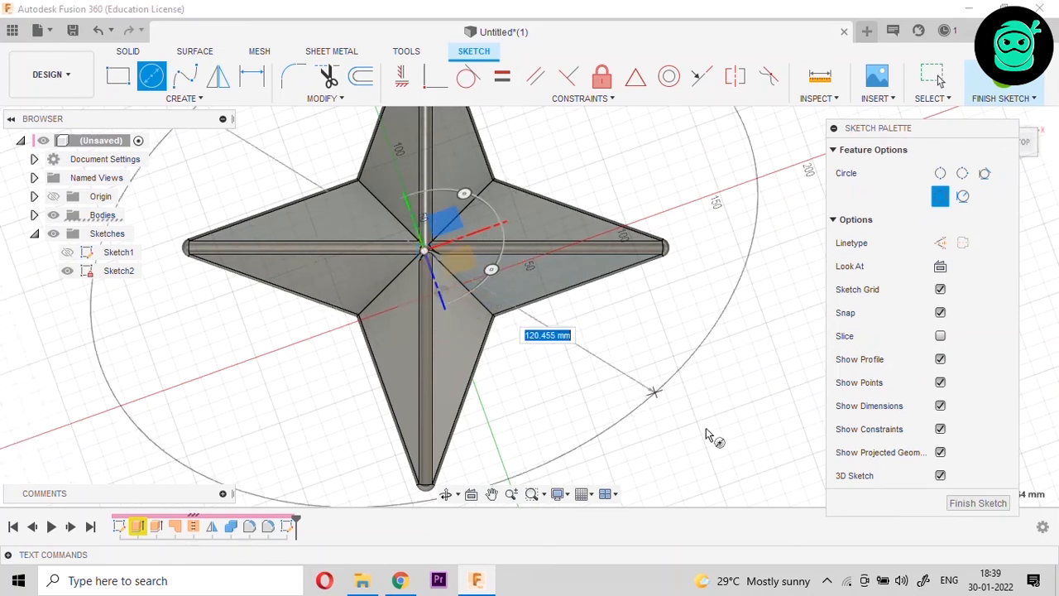
left_click(985, 501)
scroll(683, 315, "down", 2)
left_click(1003, 82)
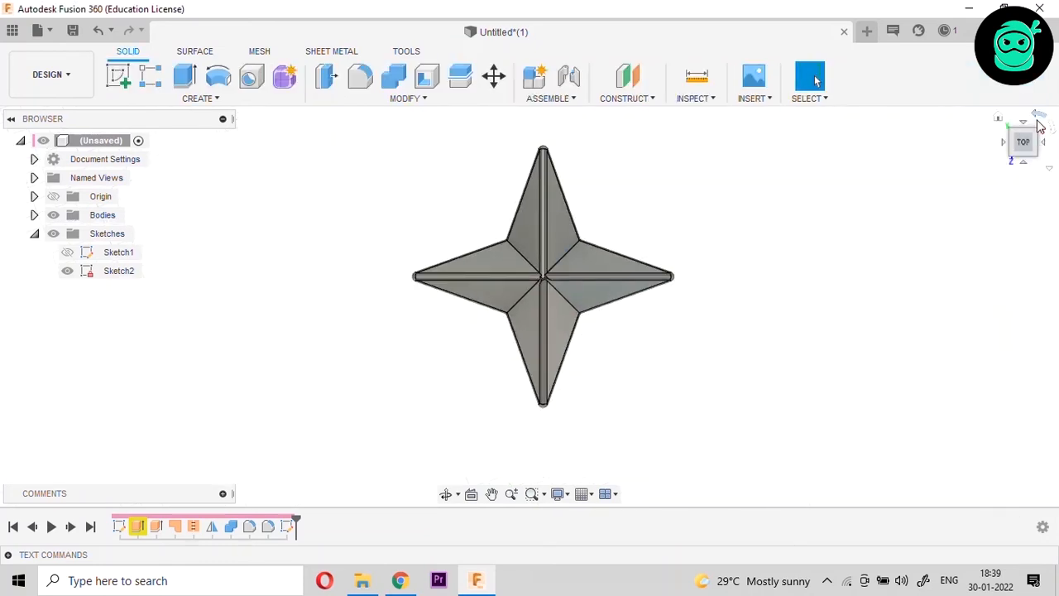
- Sketch a 50 mm diameter circle centred on the origin on the star's horizontal mid-plane, and finish the sketch
left_click(117, 79)
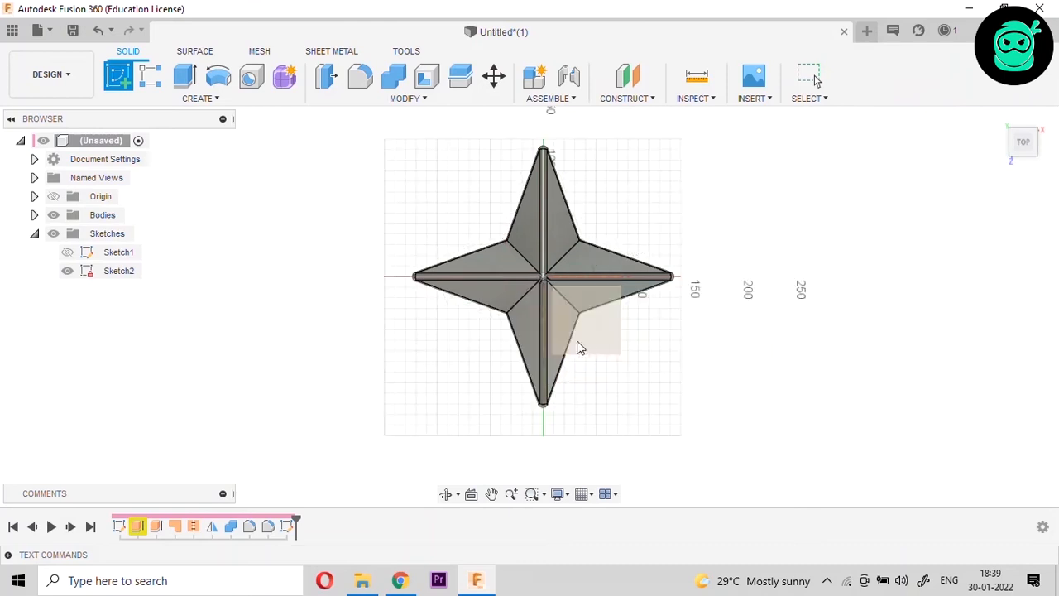
left_click(607, 345)
left_click(152, 76)
left_click(450, 266)
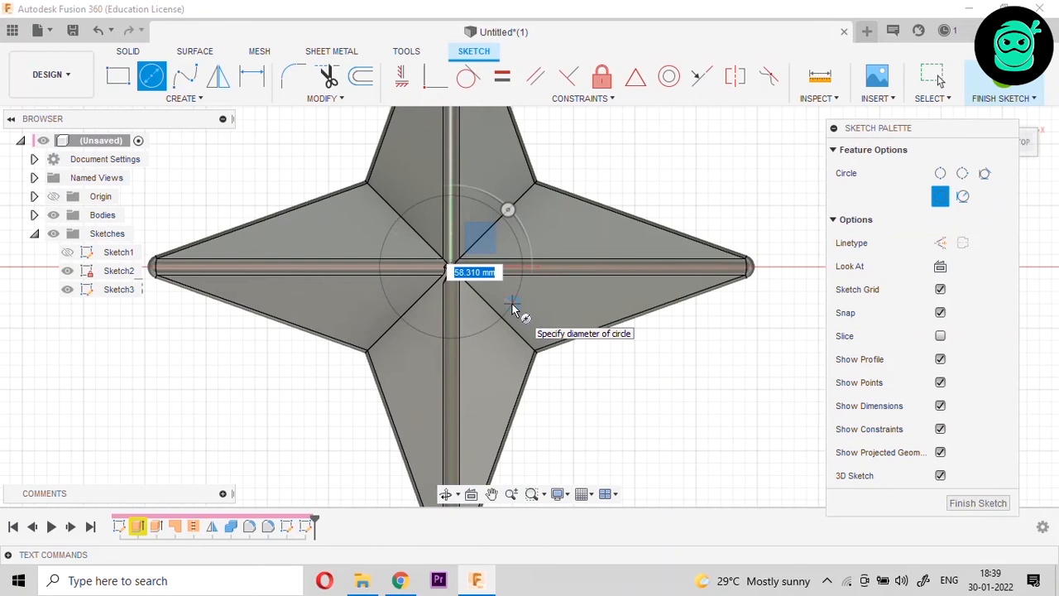
type("40")
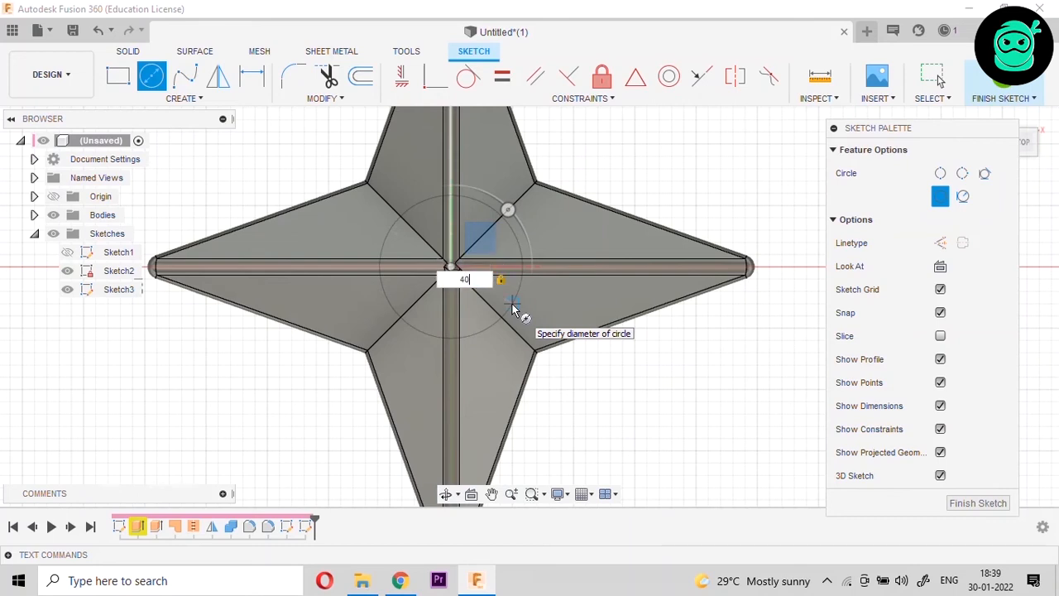
key("BackSpace")
key("BackSpace")
type("50")
key("Return")
key("Escape")
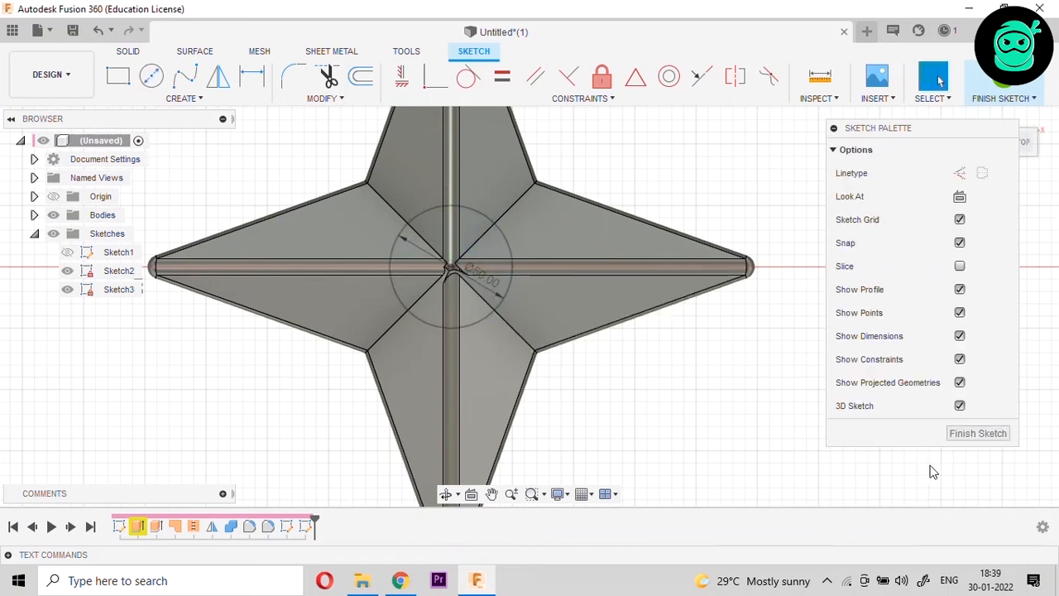
left_click(970, 435)
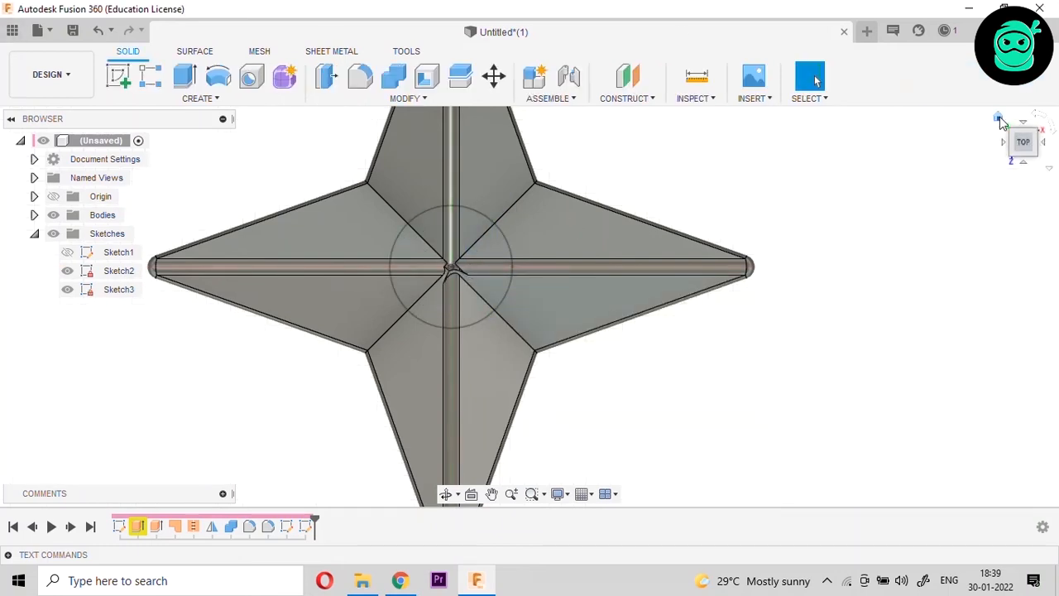
- Extrude the circle profile symmetrically by 70 mm as a cut to make a through hole in the star's centre
left_click(999, 120)
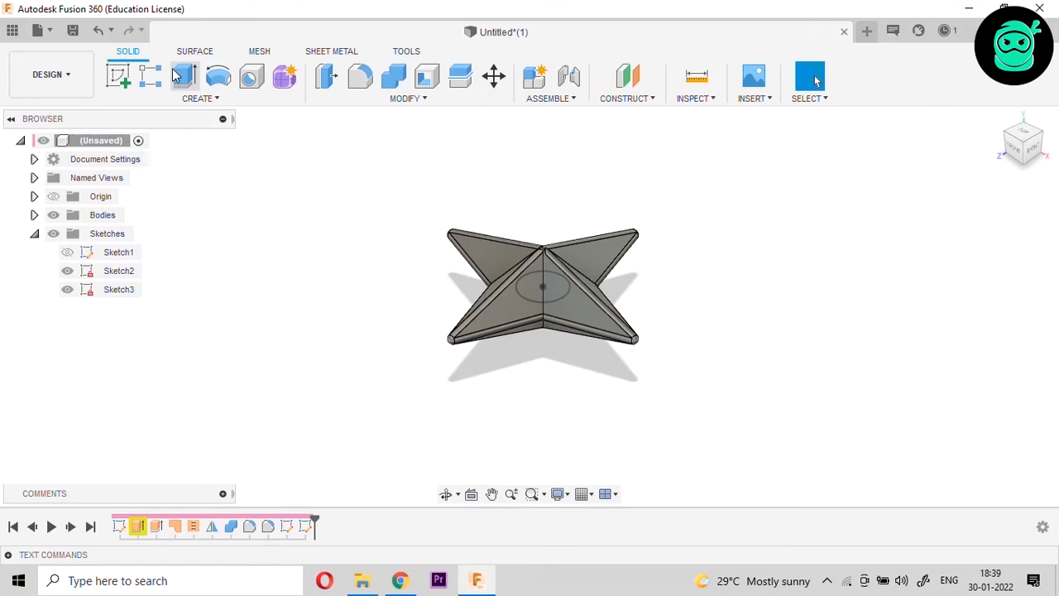
left_click(183, 75)
scroll(542, 331, "up", 2)
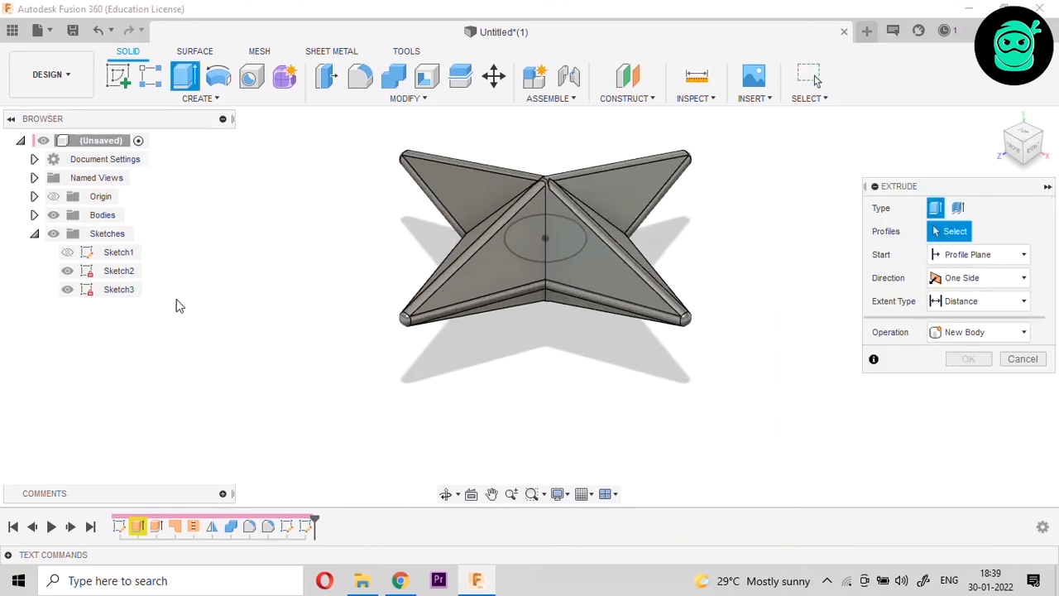
left_click(58, 217)
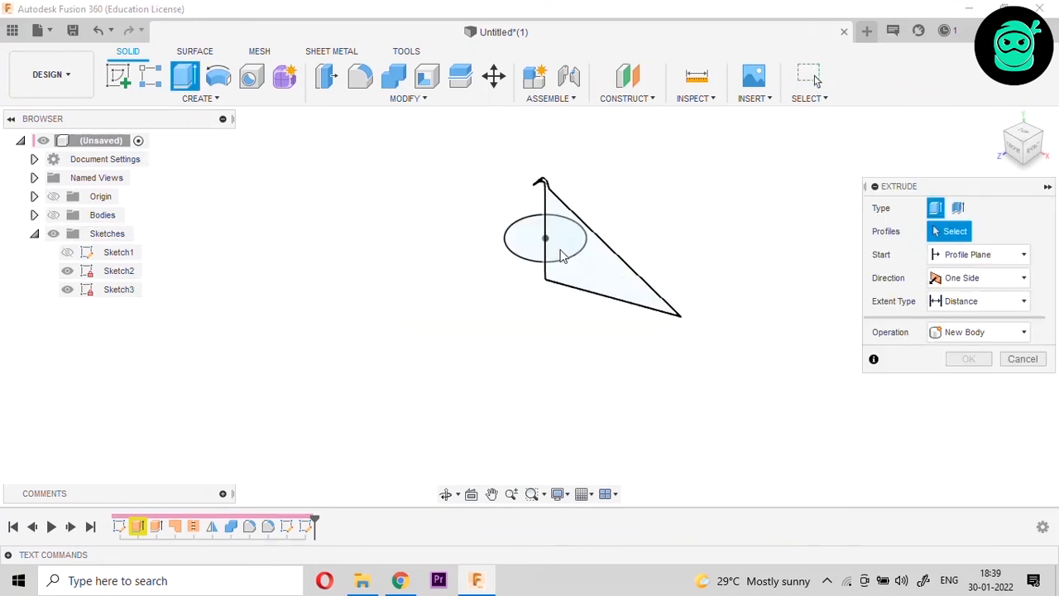
left_click(517, 254)
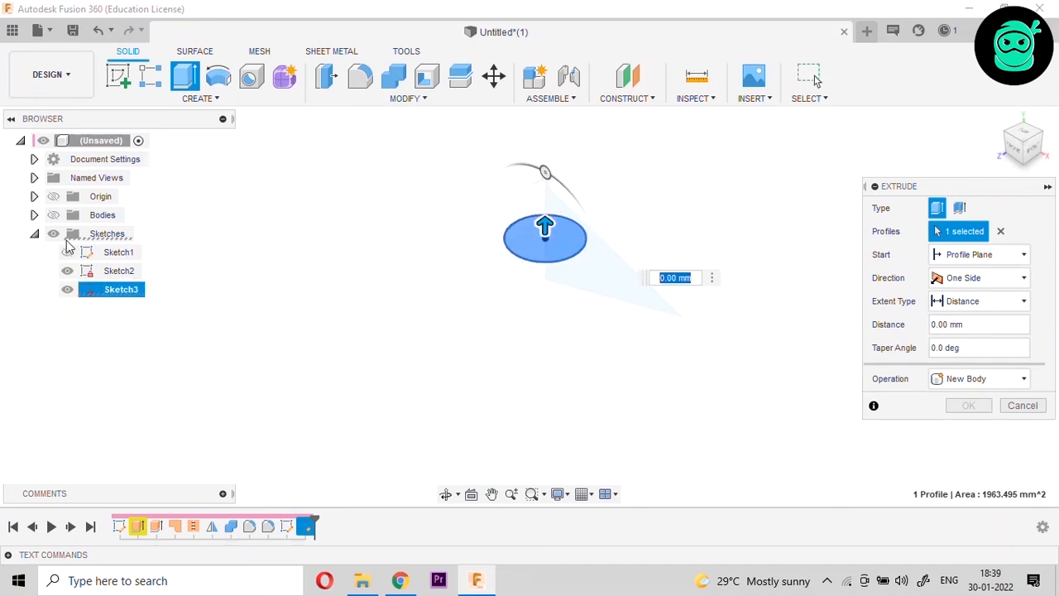
left_click(55, 215)
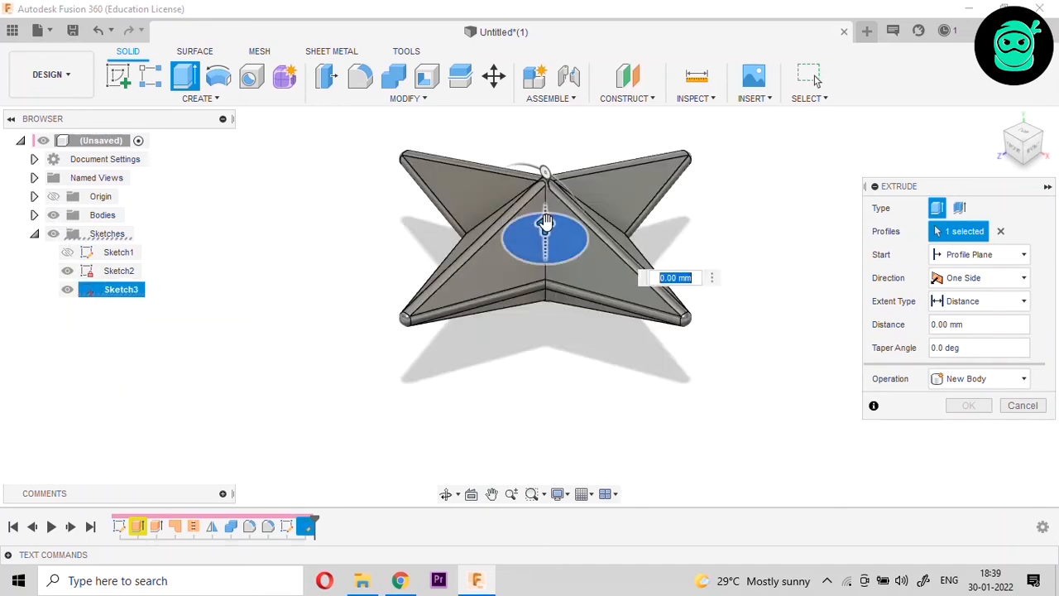
left_click_drag(544, 228, 546, 99)
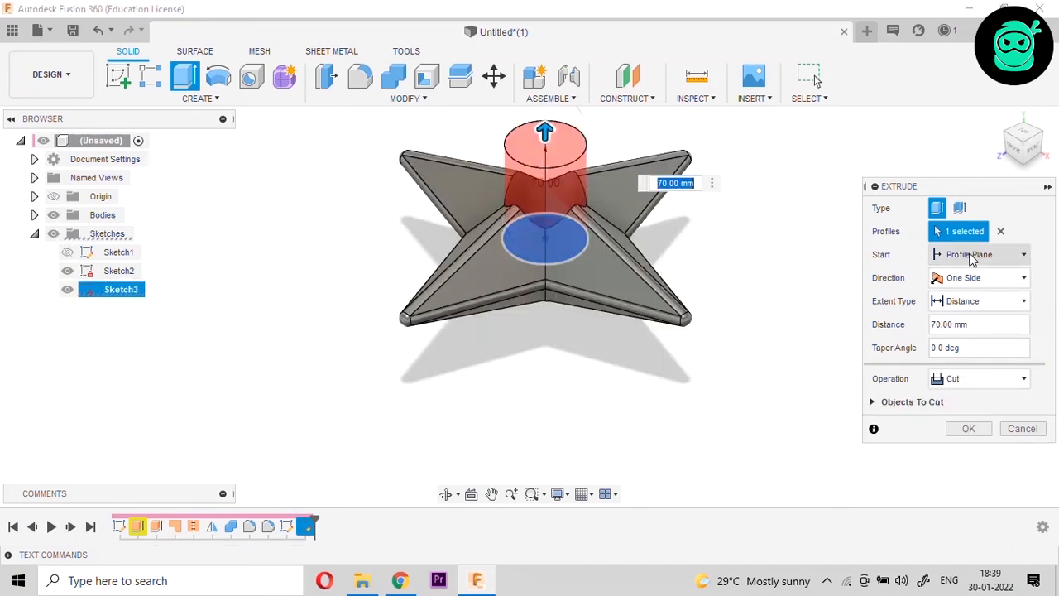
left_click(985, 278)
left_click(970, 335)
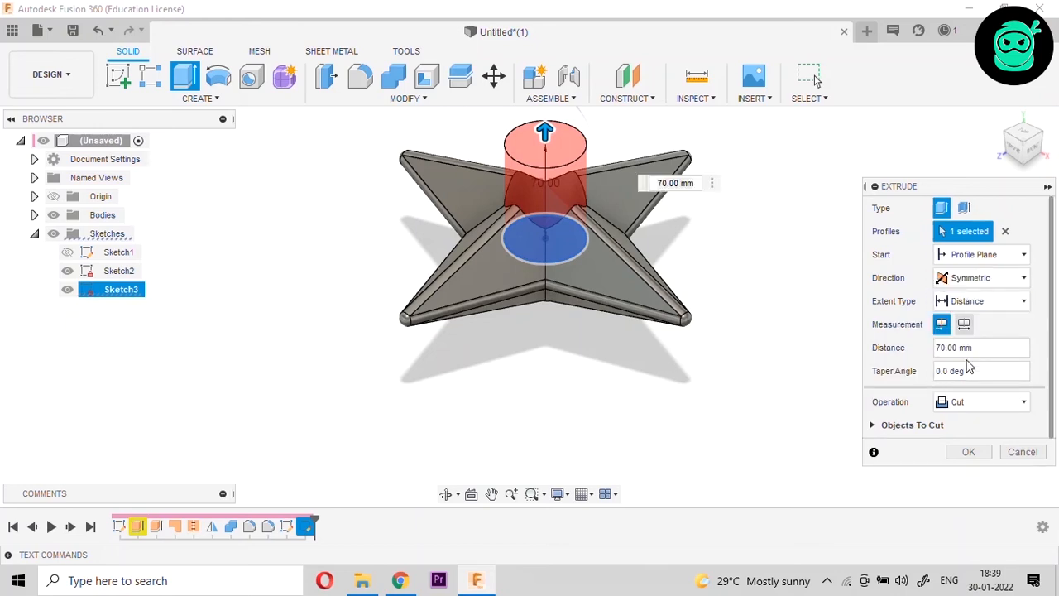
left_click(969, 454)
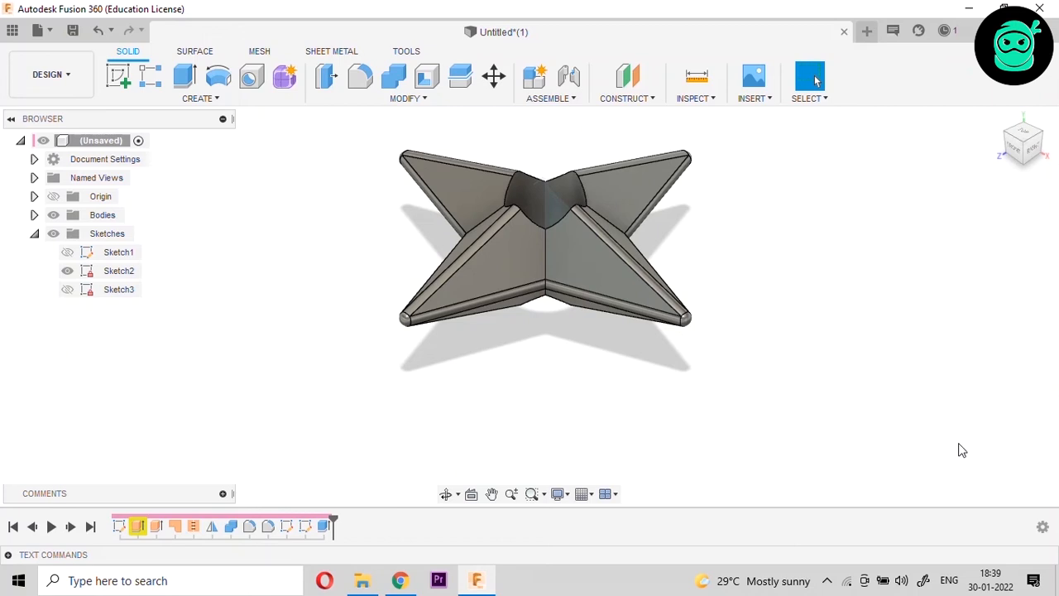
scroll(584, 267, "up", 5)
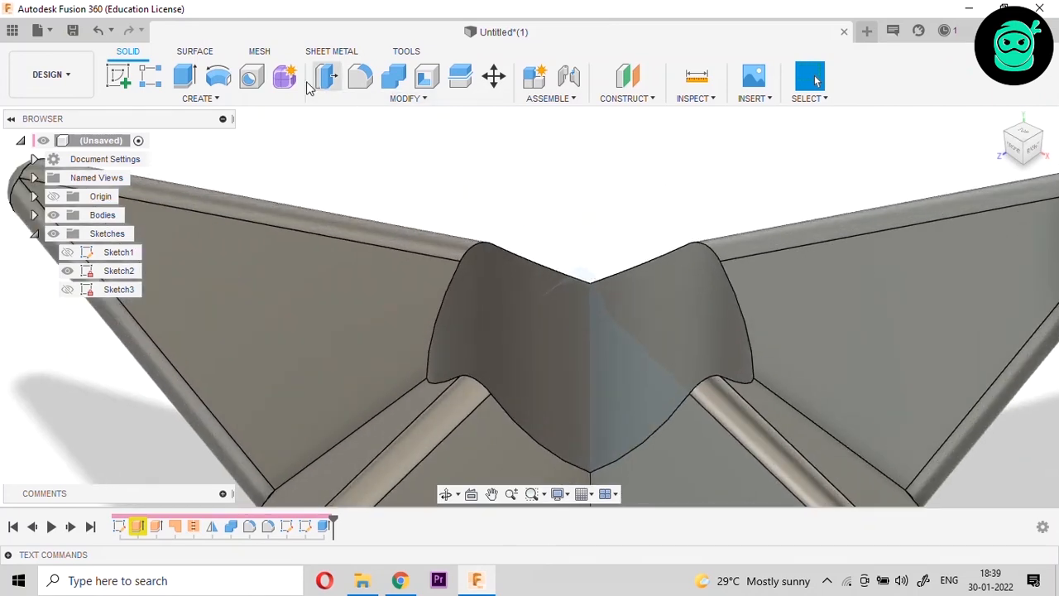
left_click(376, 76)
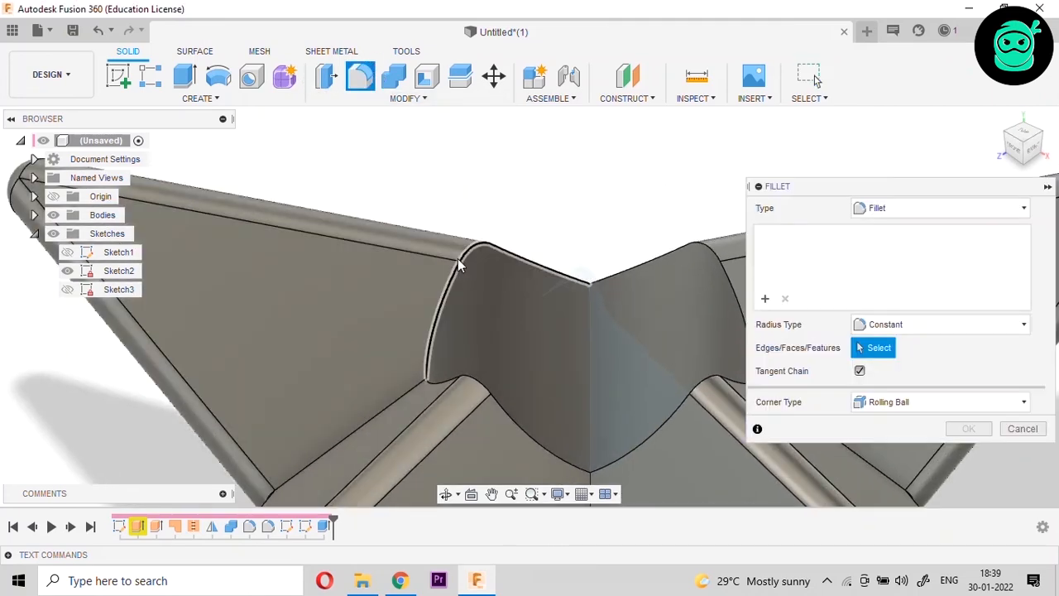
left_click(460, 263)
left_click(620, 269)
scroll(460, 280, "down", 3)
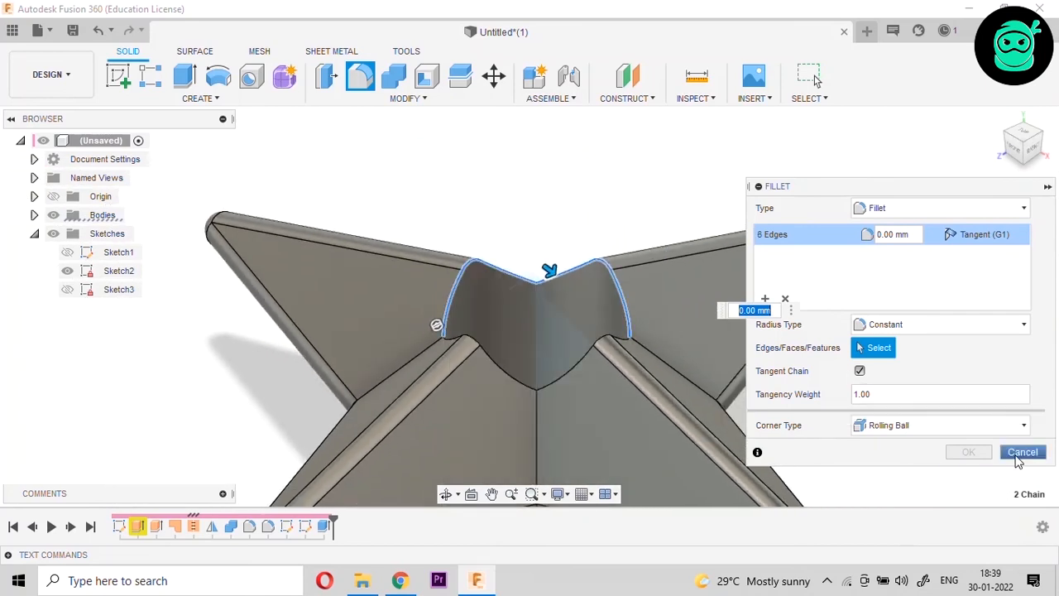
left_click(1027, 455)
- Fillet the inner valley edges between the star's points, on both sides, with a constant 5 mm radius
scroll(646, 239, "down", 3)
mouse_move(531, 305)
middle_mouse_down("shift")
mouse_move(532, 389)
mouse_move(521, 397)
mouse_move(905, 170)
middle_mouse_up("shift")
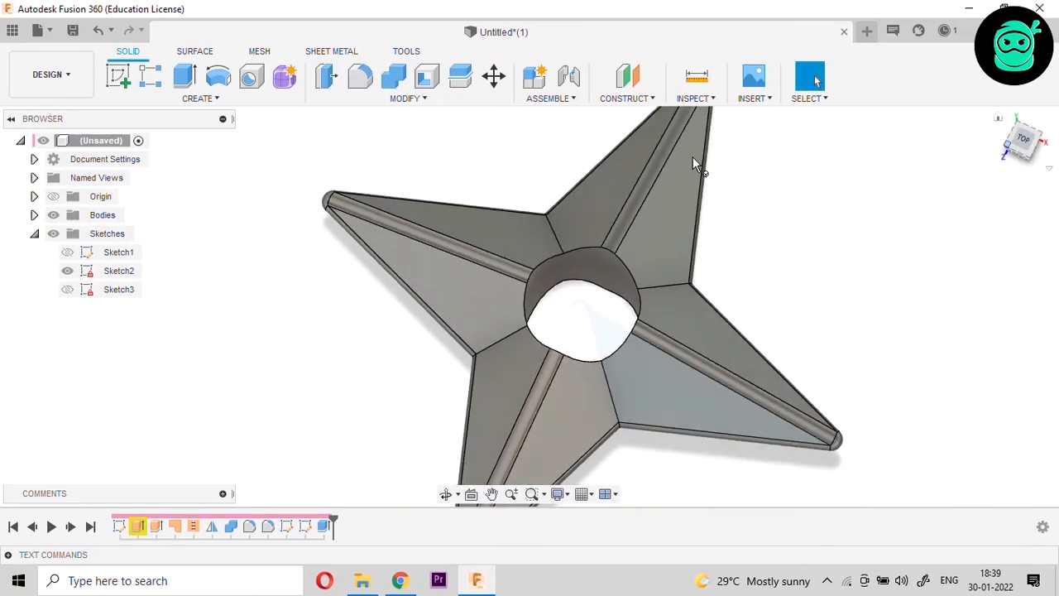
scroll(496, 153, "down", 3)
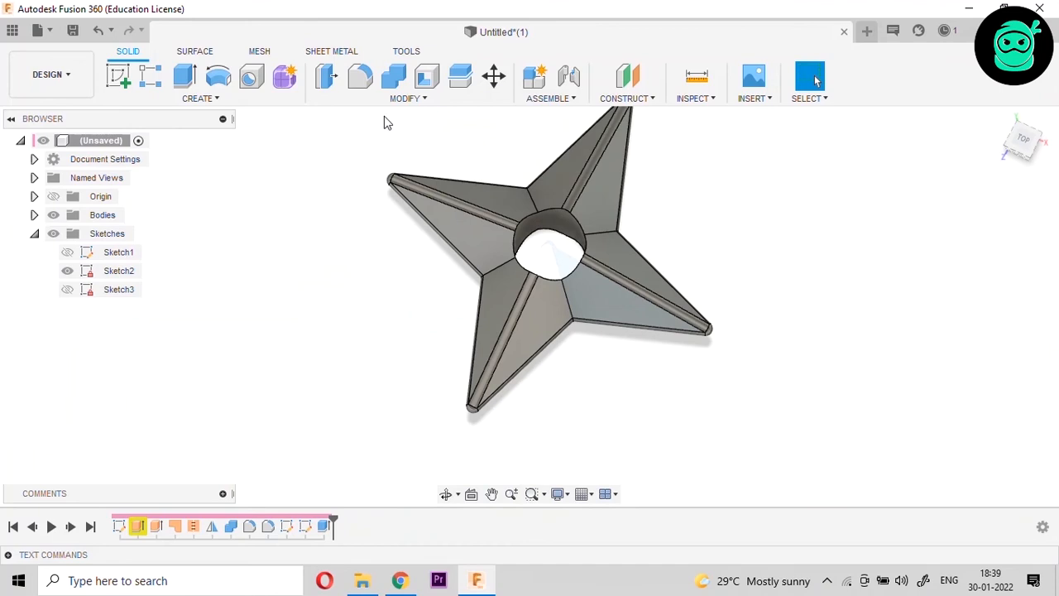
left_click(362, 76)
left_click(483, 276)
left_click(536, 216)
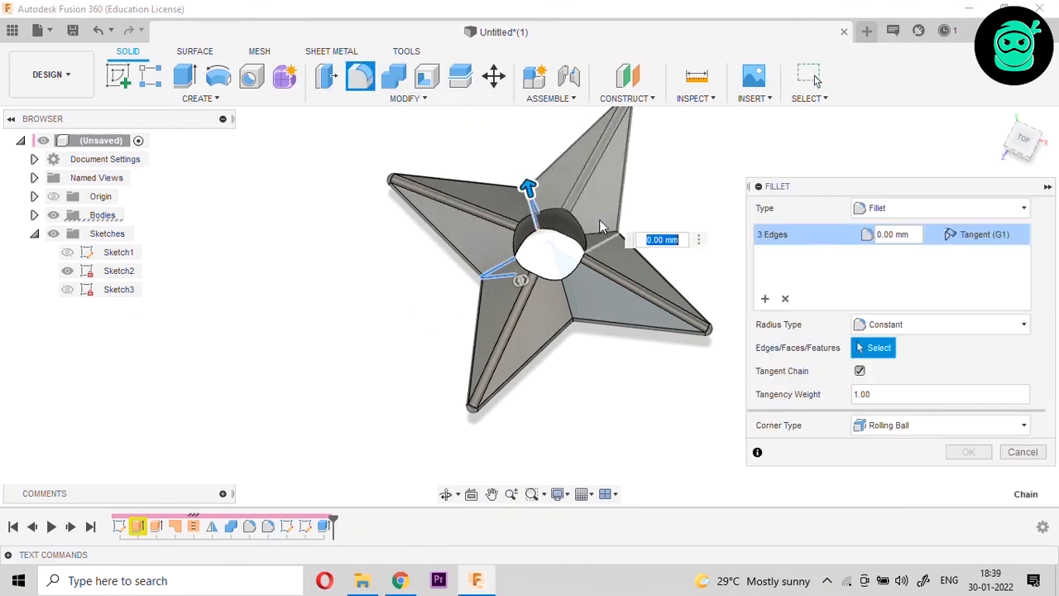
left_click(607, 227)
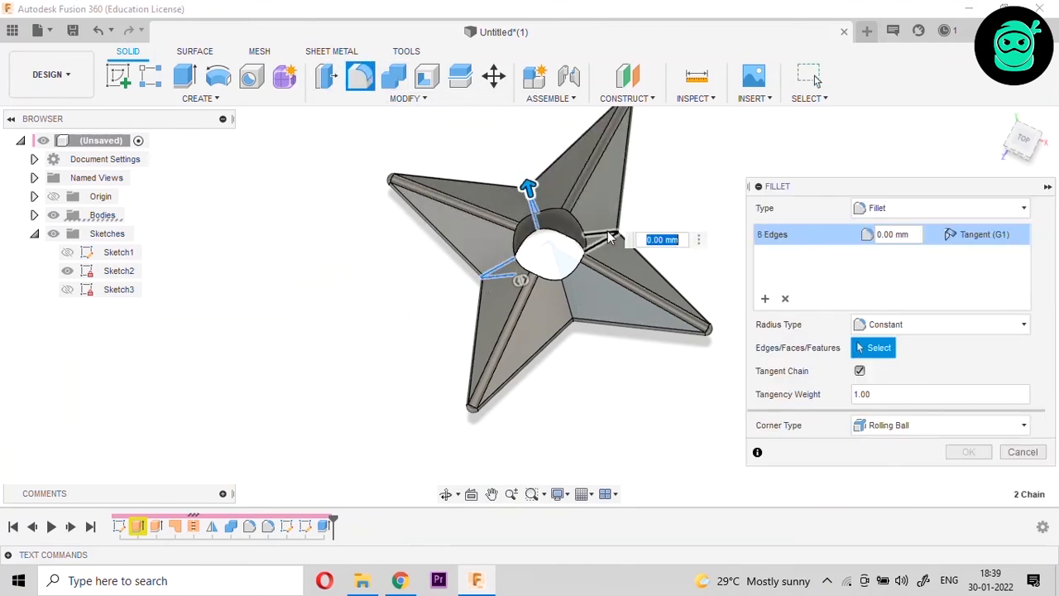
left_click(594, 302)
key("Return")
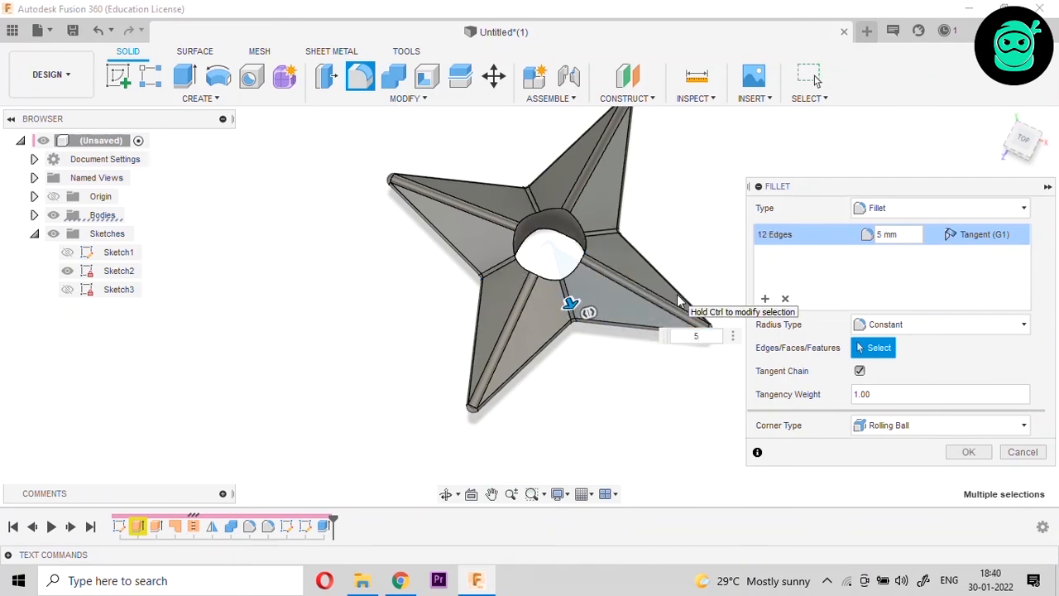
scroll(571, 296, "up", 5)
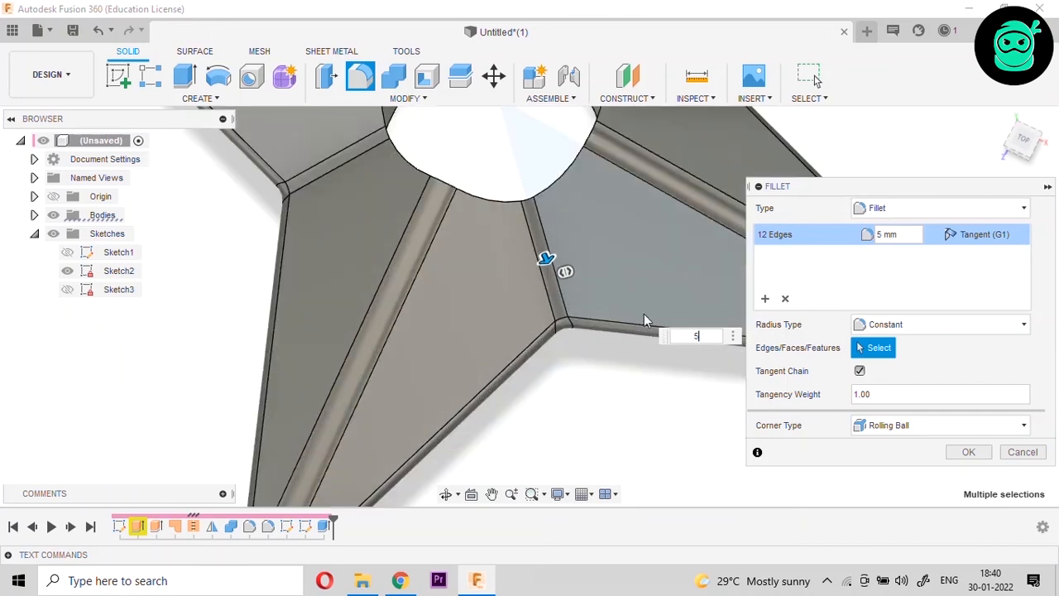
left_click(967, 455)
- Fillet both rims of the central hole with a constant 5 mm radius
scroll(475, 364, "down", 5)
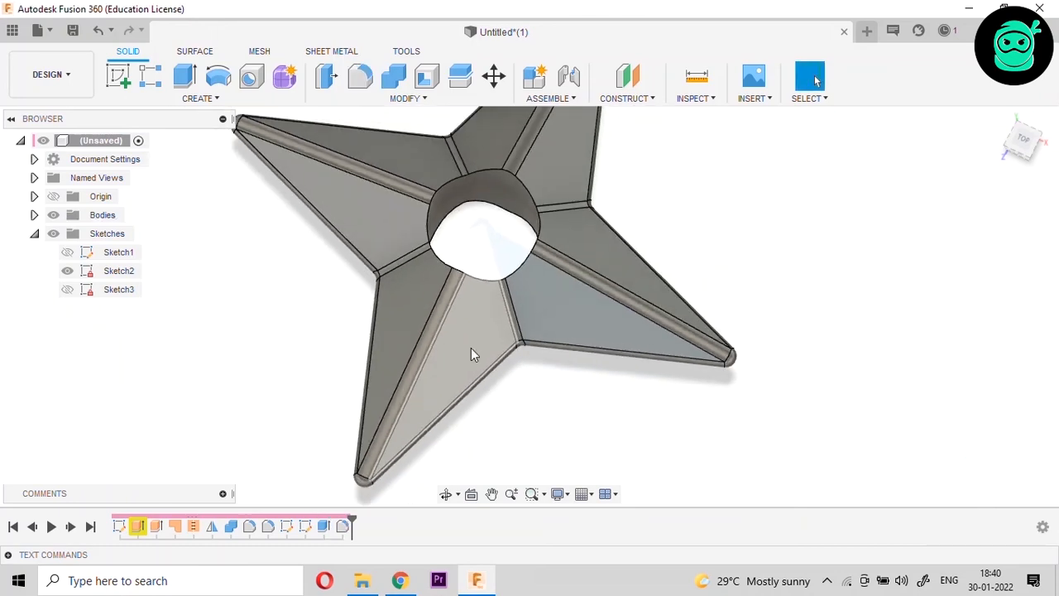
left_click(361, 77)
left_click(439, 186)
left_click(476, 211)
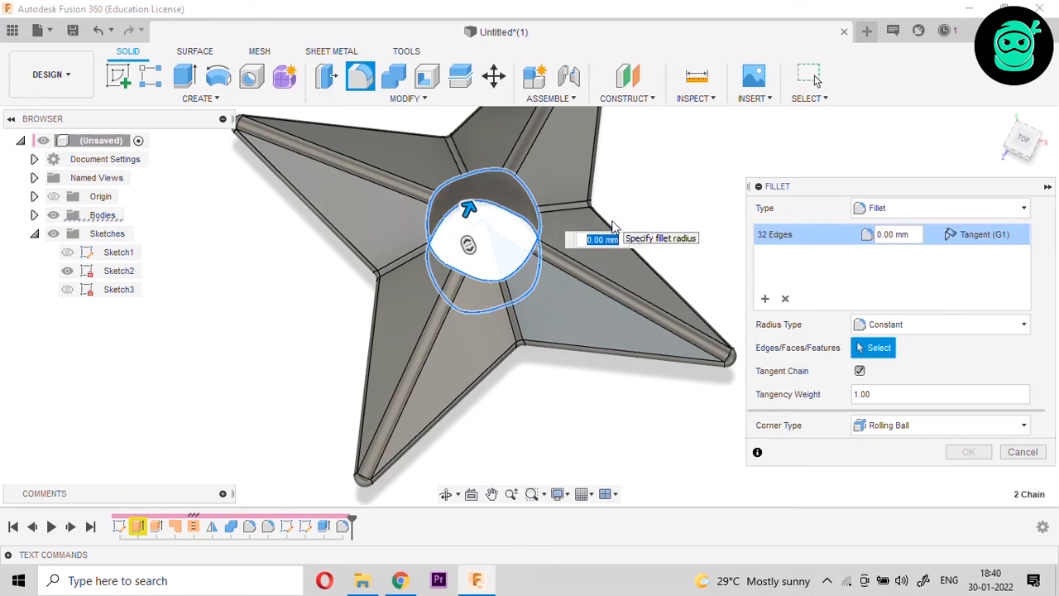
key("Return")
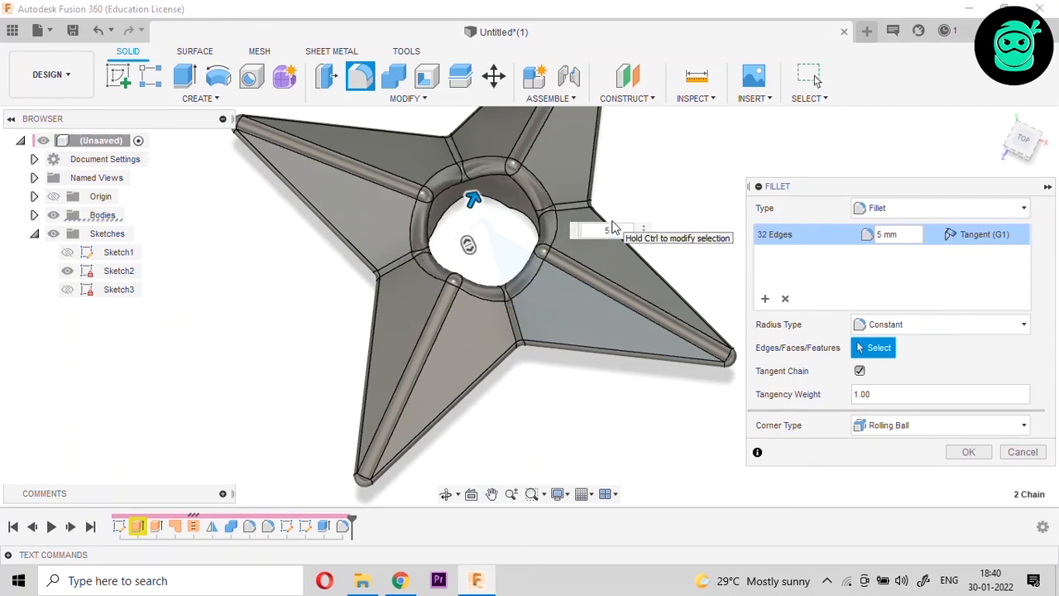
left_click(965, 452)
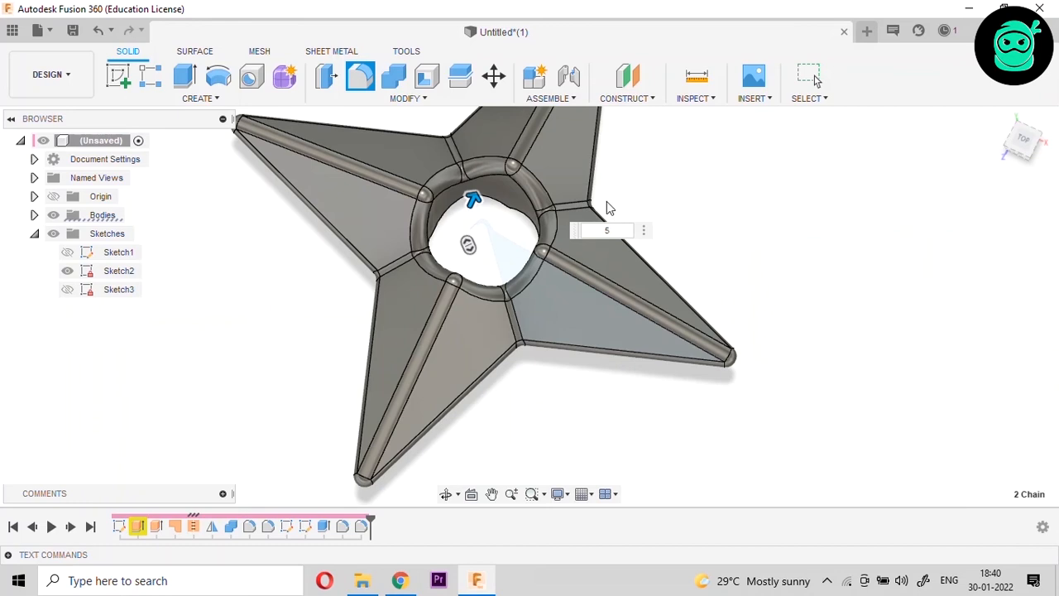
scroll(601, 225, "down", 3)
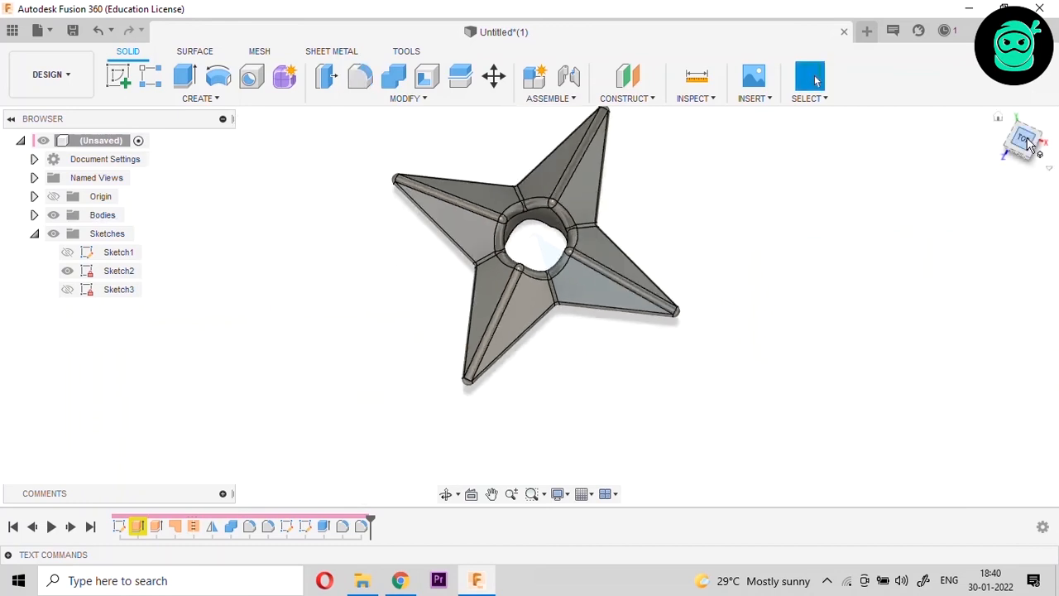
- Inspect the finished star from above, at an angle and from below, checking the filleted edges and the central hole
left_click(1030, 143)
scroll(501, 269, "up", 3)
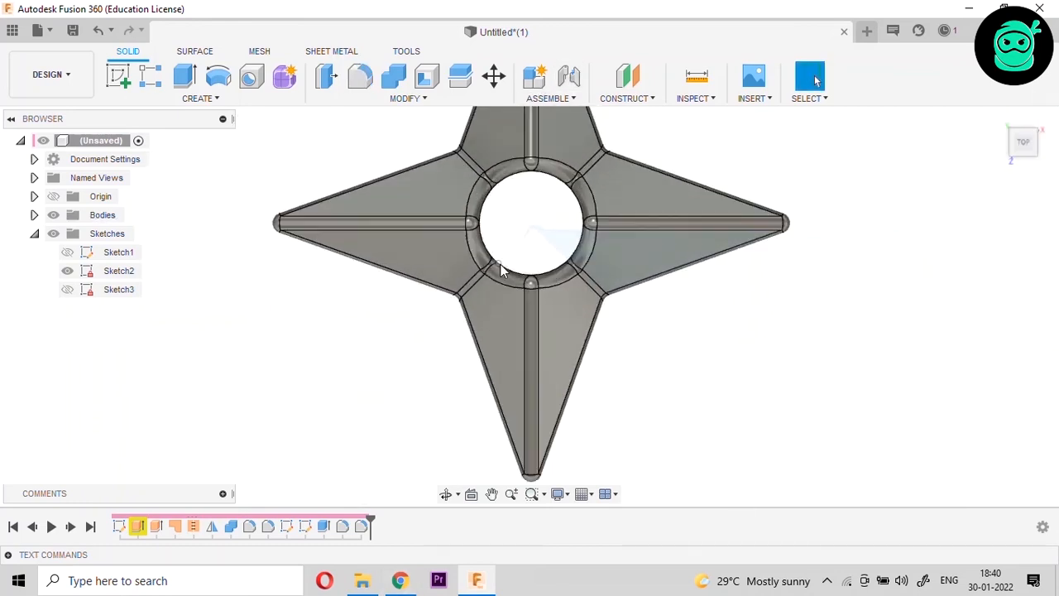
left_click(1008, 155)
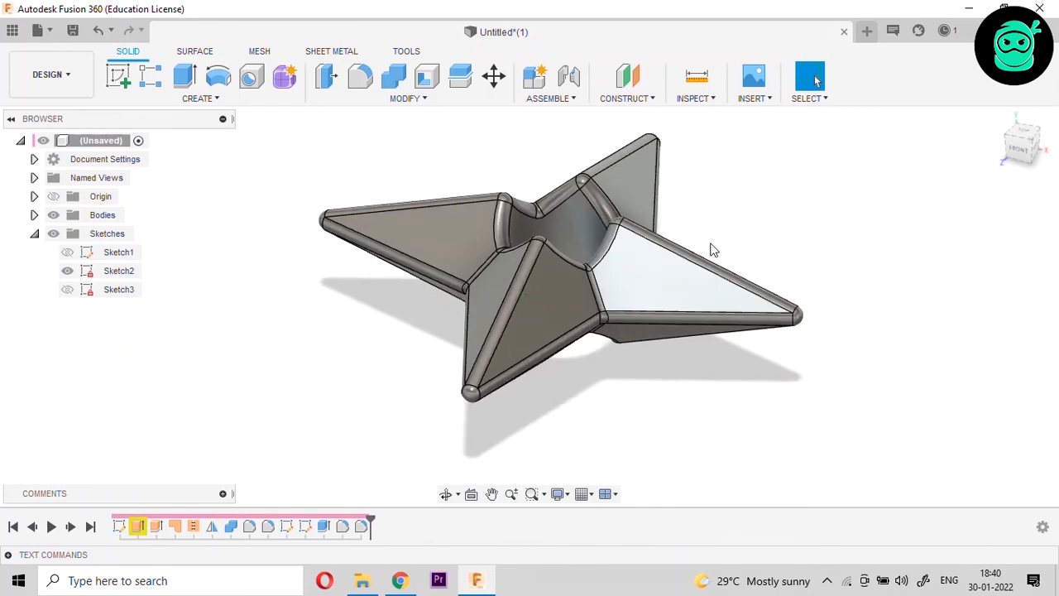
scroll(713, 248, "up", 2)
mouse_move(1021, 142)
left_mouse_down()
mouse_move(1031, 144)
mouse_move(1031, 124)
mouse_move(993, 162)
mouse_move(998, 232)
left_mouse_up()
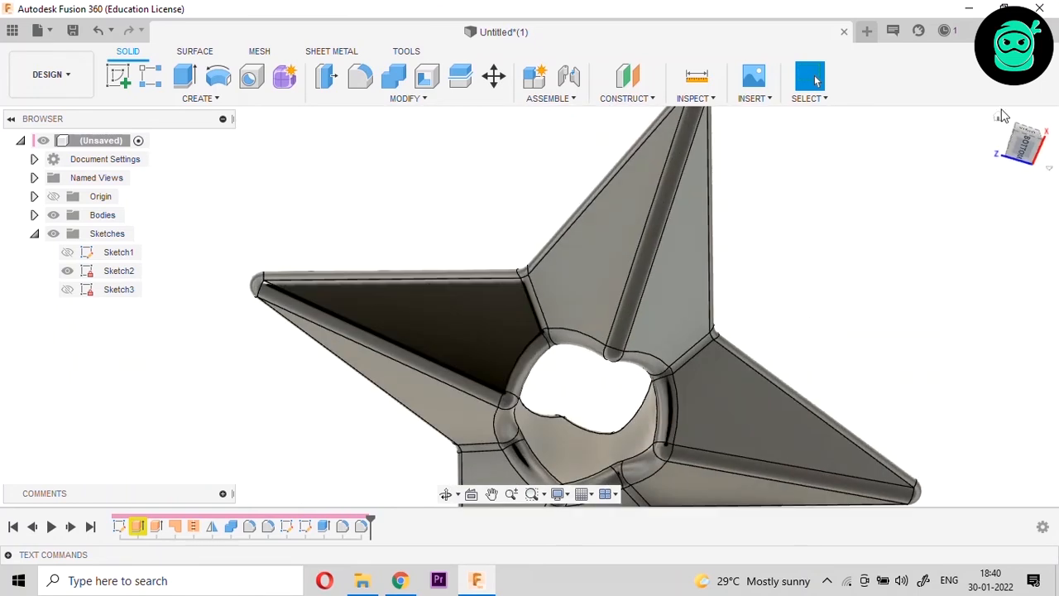
left_click(998, 119)
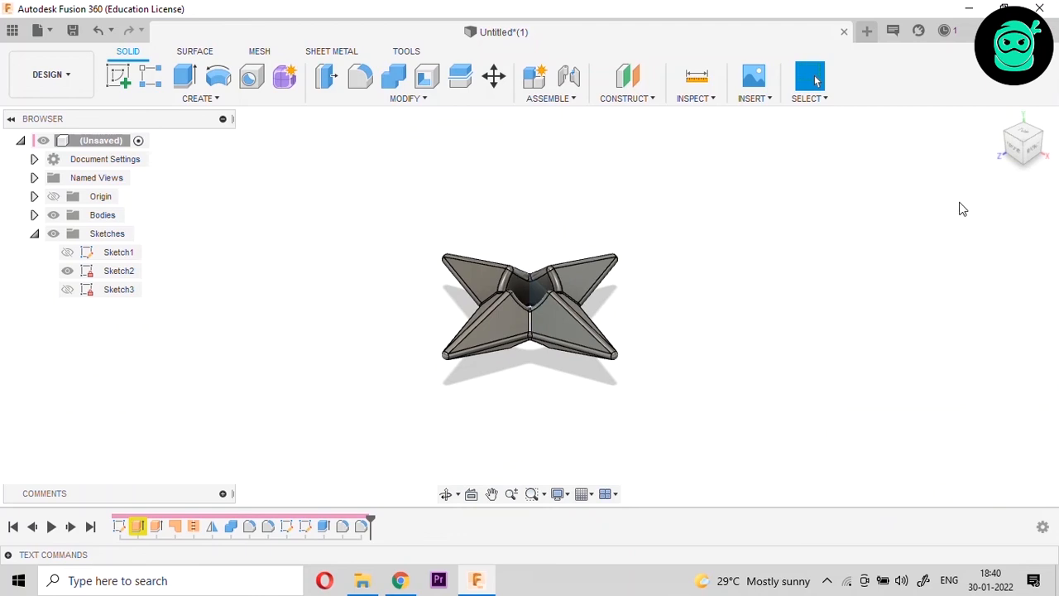
left_click_drag(1026, 132, 1007, 157)
scroll(488, 308, "down", 1)
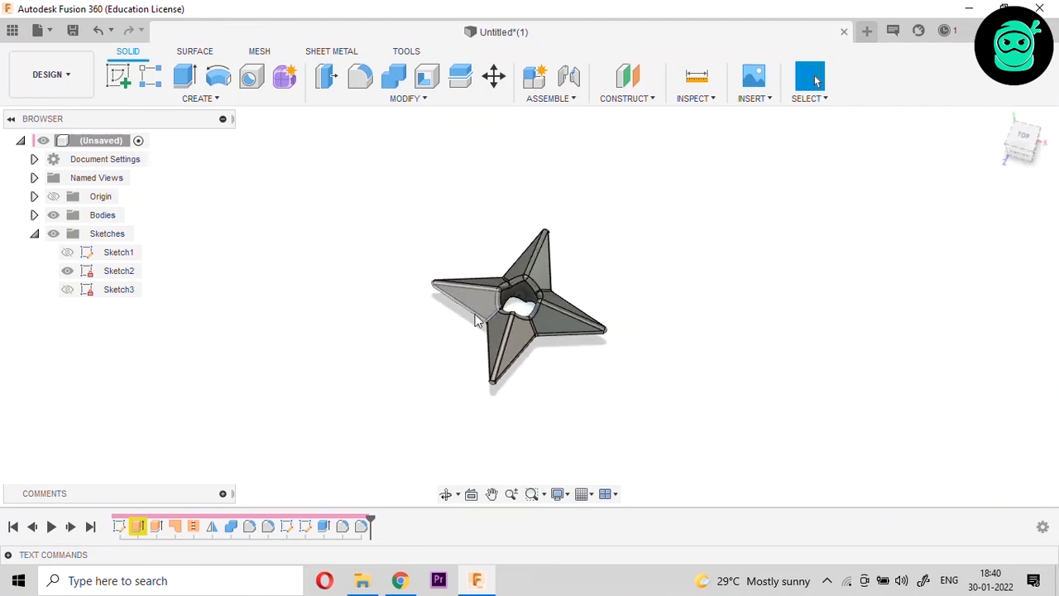
- Switch the star model to the Render workspace to show it with realistic shading
left_click(51, 78)
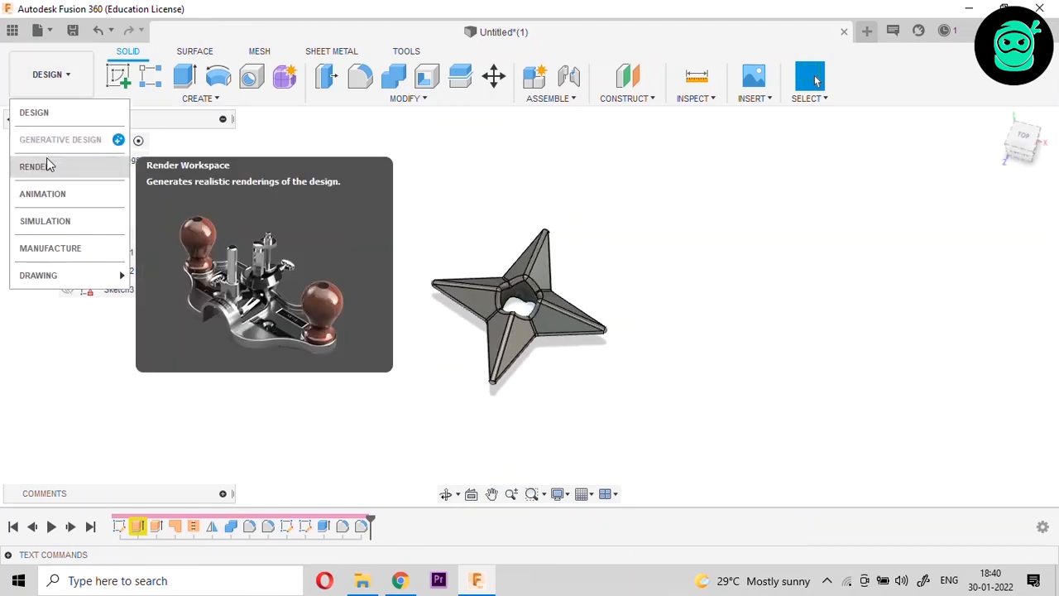
left_click(47, 166)
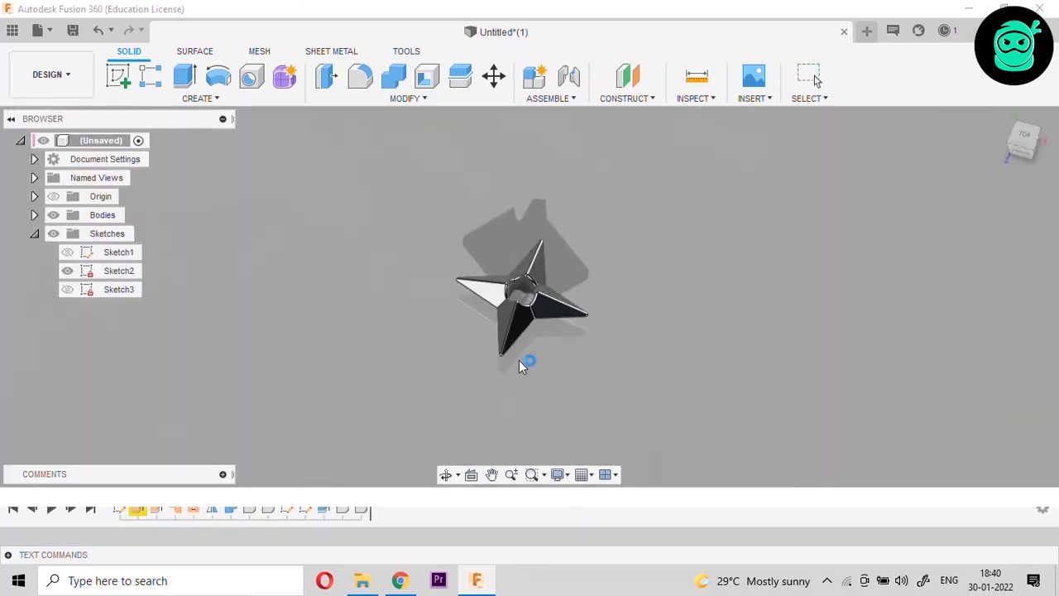
scroll(499, 352, "up", 5)
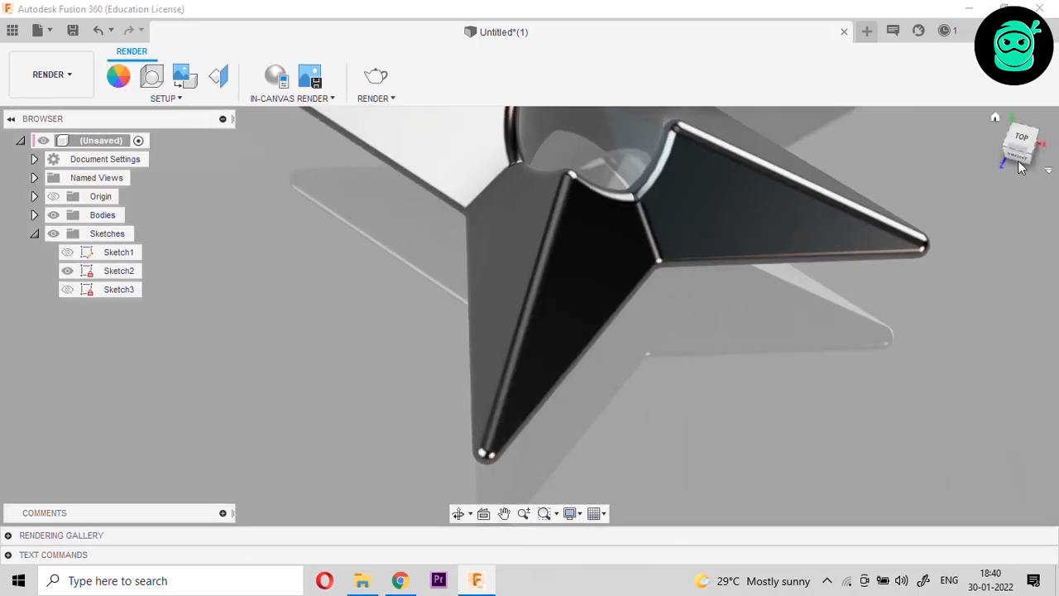
left_click(999, 135)
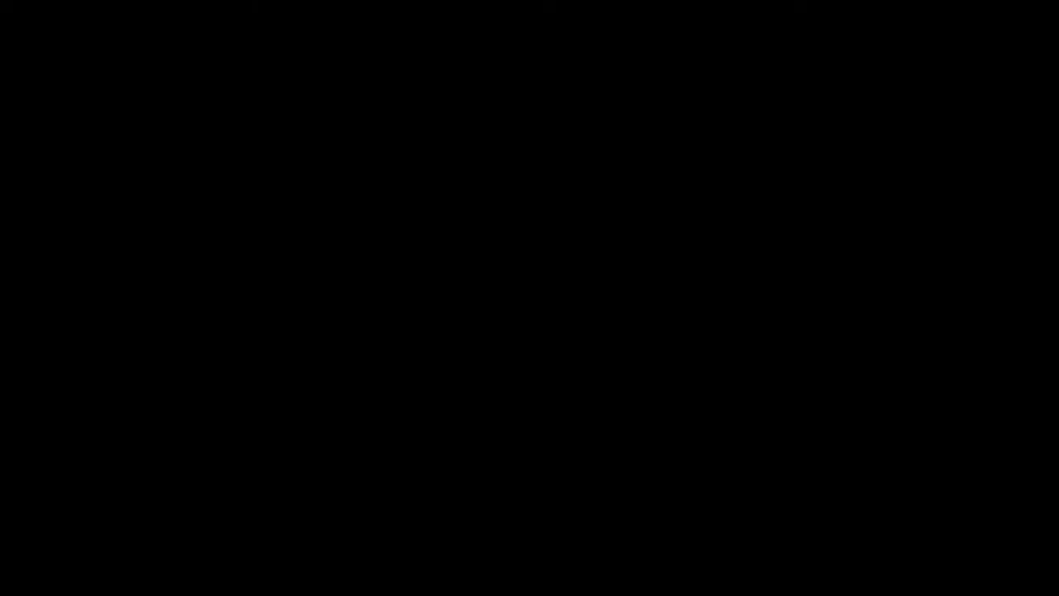